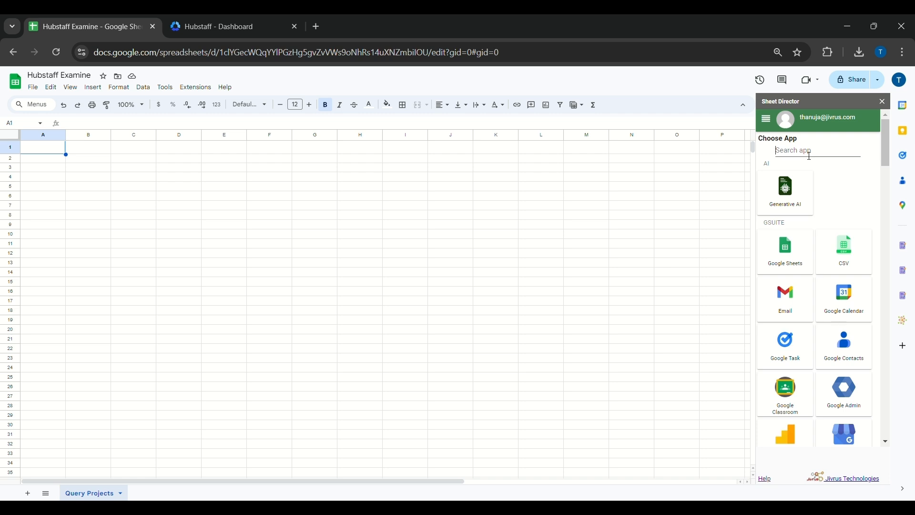
Select Hubstaff from the app list, connect to it and authorize Sheet Director to access the Hubstaff account.
{"action": "type", "text": "hub"}
{"action": "left_click", "coordinate": [791, 223]}
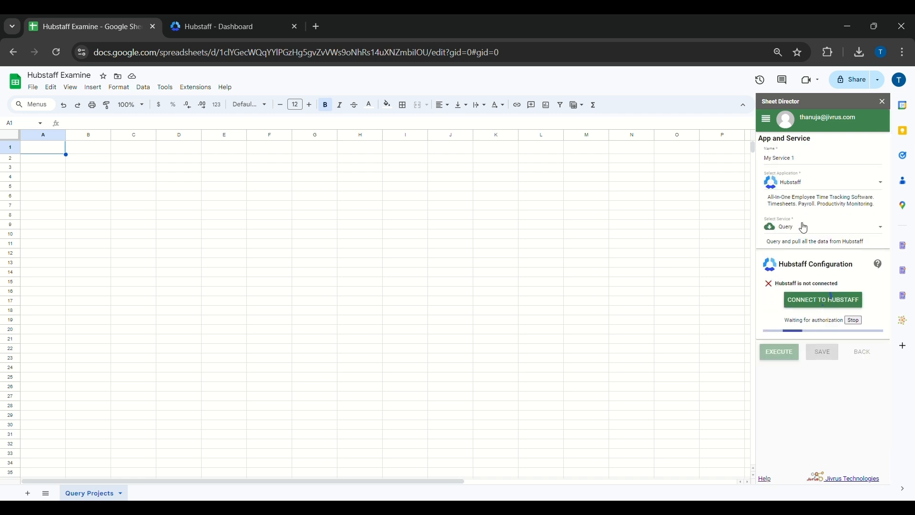
{"action": "left_click", "coordinate": [836, 306]}
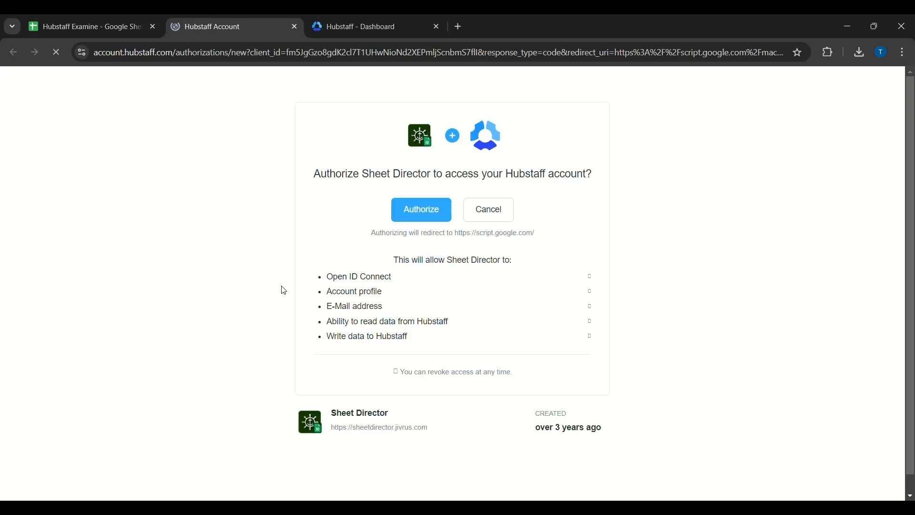
{"action": "left_click", "coordinate": [420, 212]}
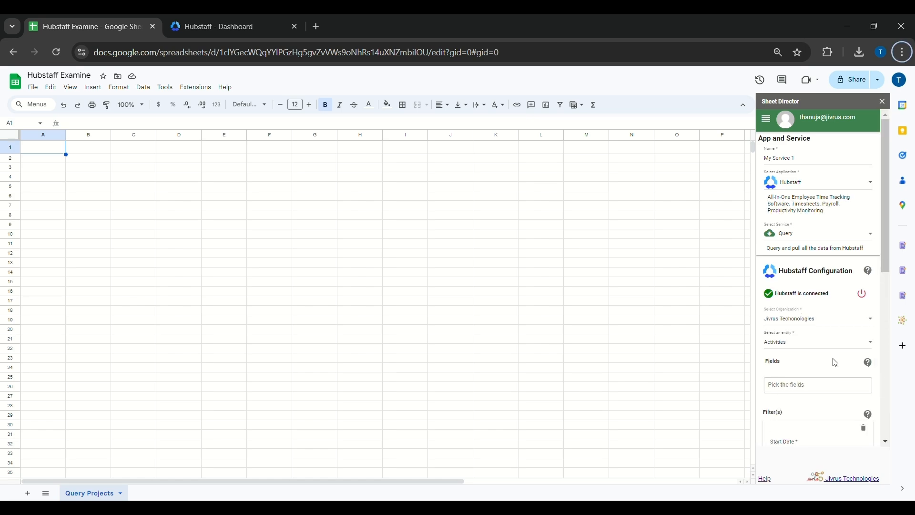
Name the service "Projects Query Service" and choose Query as the service type.
{"action": "triple_click", "coordinate": [792, 159]}
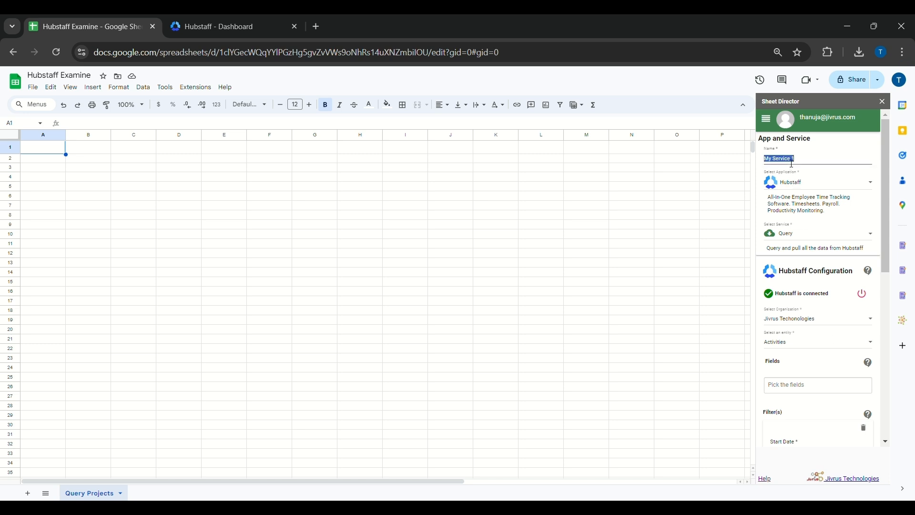
{"action": "type", "text": "Projects Query Service"}
{"action": "left_click", "coordinate": [804, 233]}
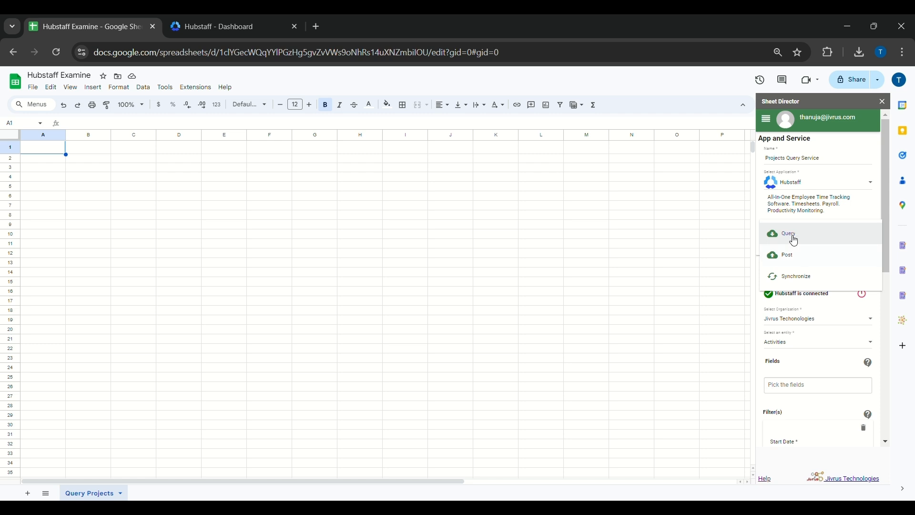
{"action": "left_click", "coordinate": [808, 241]}
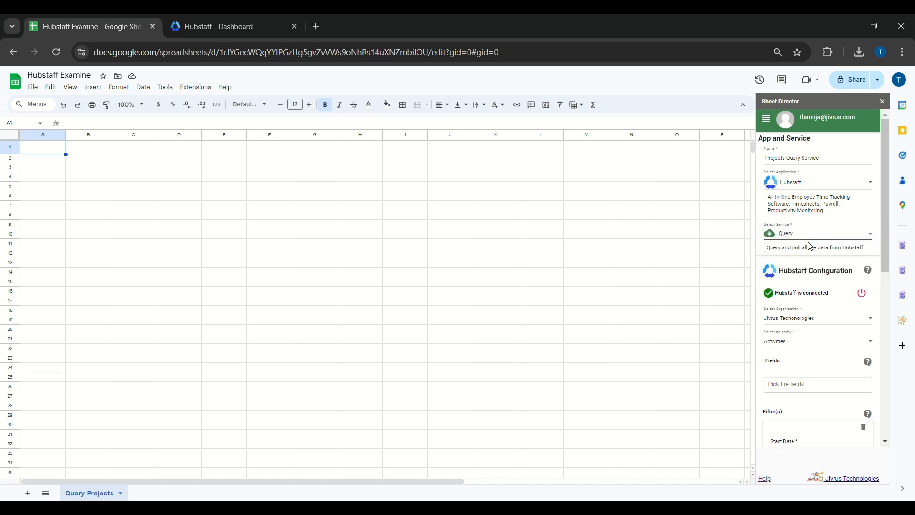
Choose Projects as the Hubstaff entity to query.
{"action": "left_click", "coordinate": [811, 343]}
{"action": "scroll", "coordinate": [802, 367], "scroll_direction": "down", "scroll_amount": 3}
{"action": "left_click", "coordinate": [800, 392]}
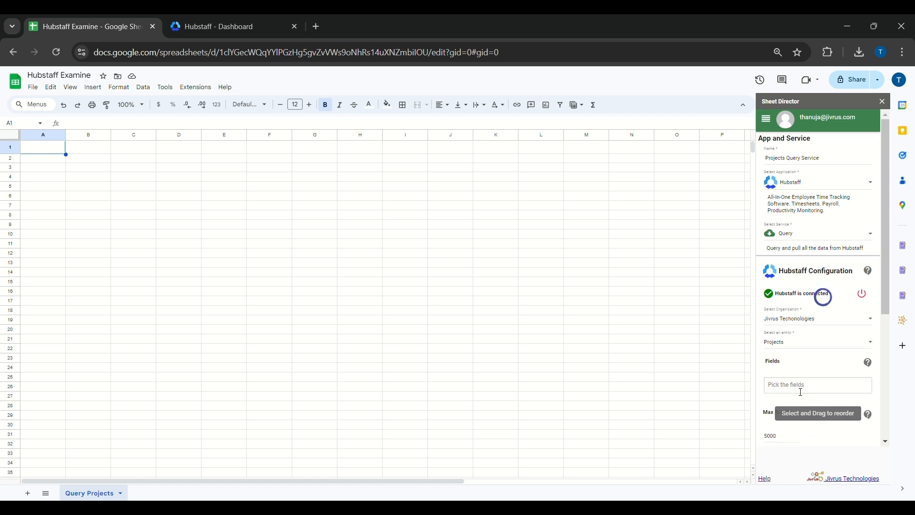
Add the fields Billable, Client Id, Id, Name, Description, Created At, Status and Updated At, and dismiss the notice.
{"action": "scroll", "coordinate": [804, 398], "scroll_direction": "down", "scroll_amount": 3}
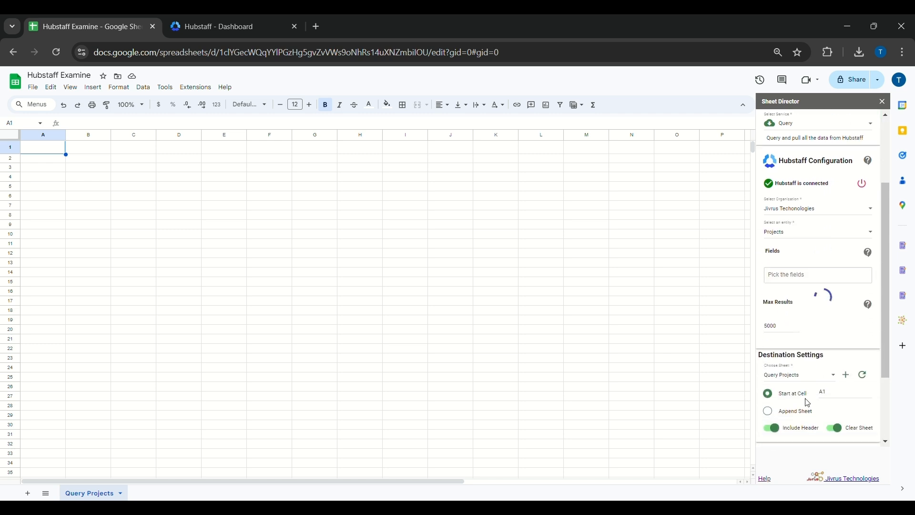
{"action": "left_click", "coordinate": [802, 268]}
{"action": "left_click", "coordinate": [797, 279]}
{"action": "left_click", "coordinate": [797, 281]}
{"action": "left_click", "coordinate": [799, 308]}
{"action": "left_click", "coordinate": [799, 308]}
{"action": "left_click", "coordinate": [799, 308]}
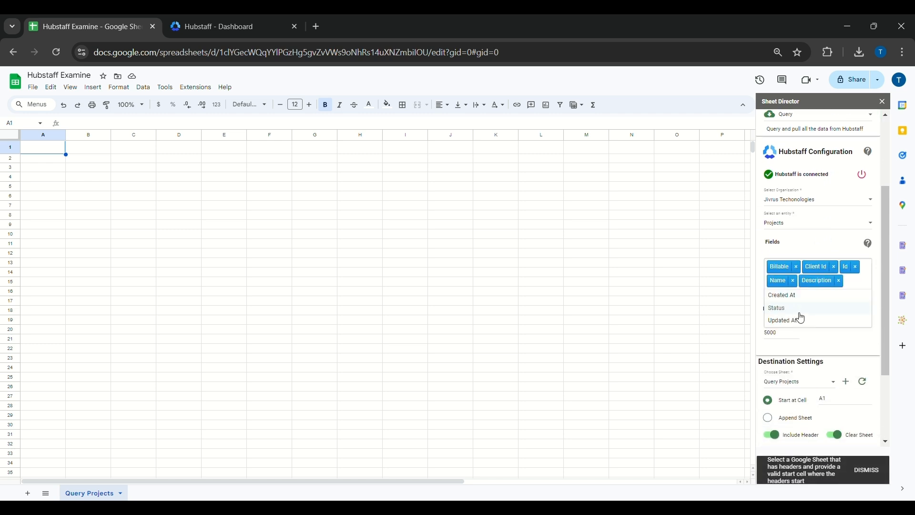
{"action": "left_click", "coordinate": [798, 298]}
{"action": "left_click", "coordinate": [800, 308]}
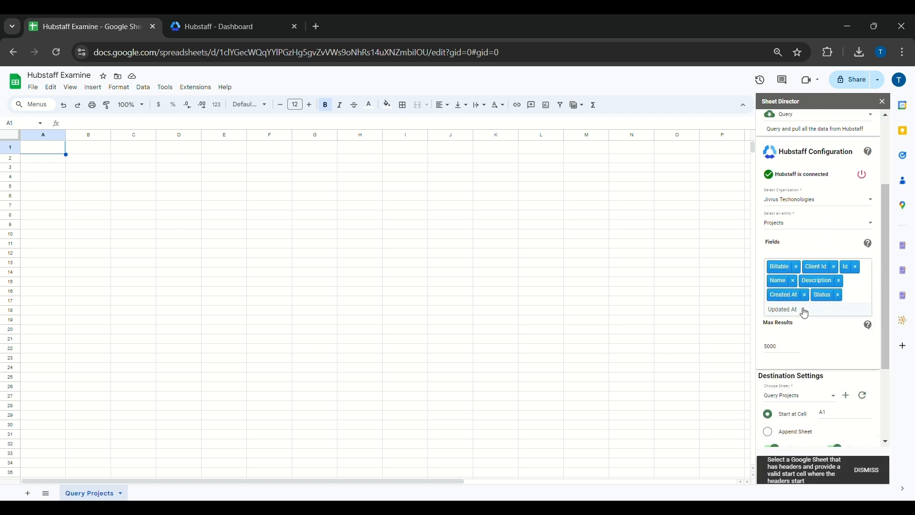
{"action": "left_click", "coordinate": [802, 309]}
{"action": "left_click", "coordinate": [866, 469]}
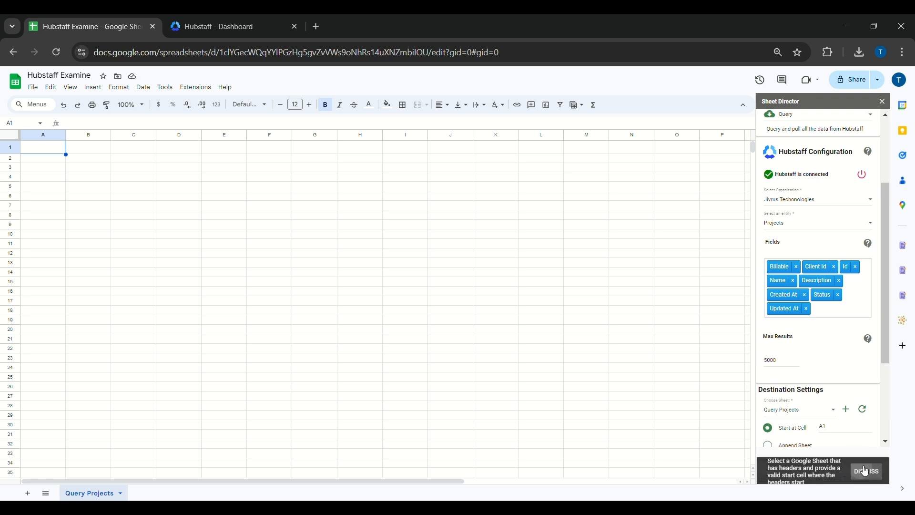
Set the maximum number of results to 25.
{"action": "left_click_drag", "start_coordinate": [789, 371], "coordinate": [741, 365]}
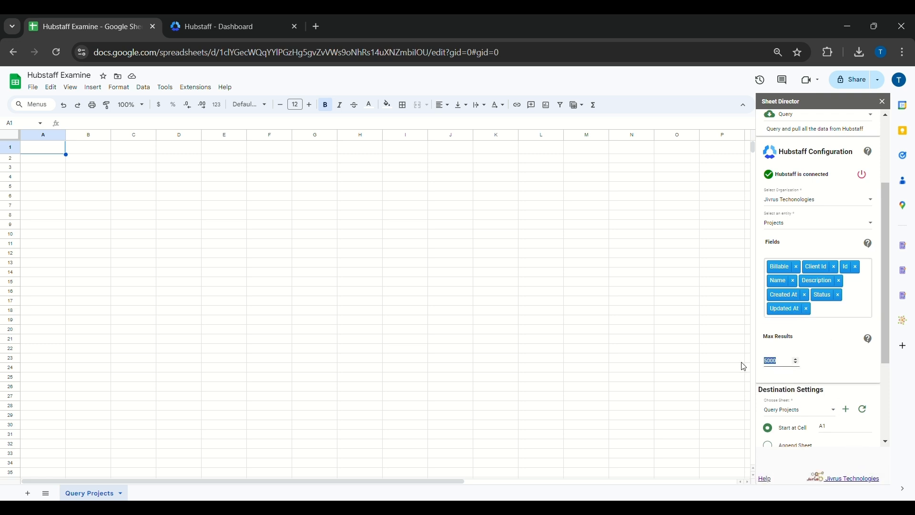
{"action": "type", "text": "1"}
{"action": "left_click", "coordinate": [838, 357]}
Select the Query Projects sheet as the destination, with cell A1 as the starting cell.
{"action": "scroll", "coordinate": [848, 342], "scroll_direction": "down", "scroll_amount": 3}
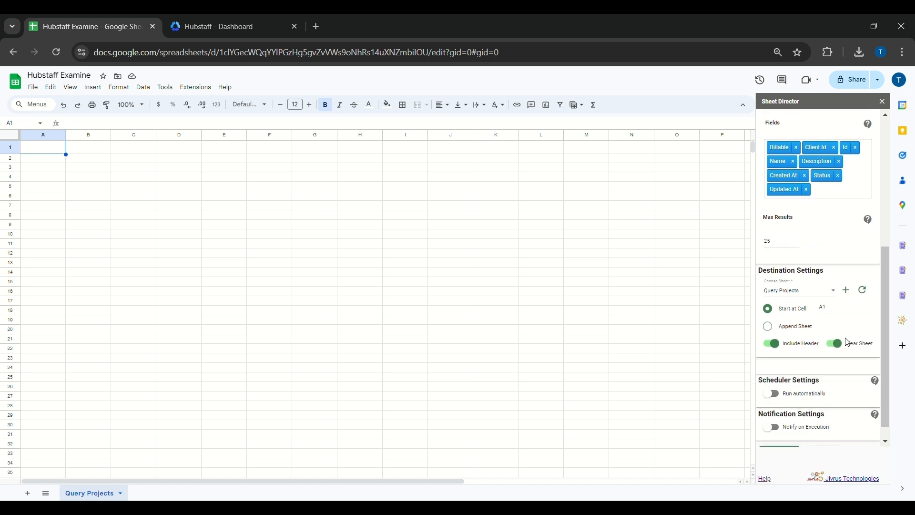
{"action": "left_click", "coordinate": [802, 293]}
{"action": "left_click", "coordinate": [808, 299]}
{"action": "left_click_drag", "start_coordinate": [837, 314], "coordinate": [820, 314]}
{"action": "left_click", "coordinate": [847, 291]}
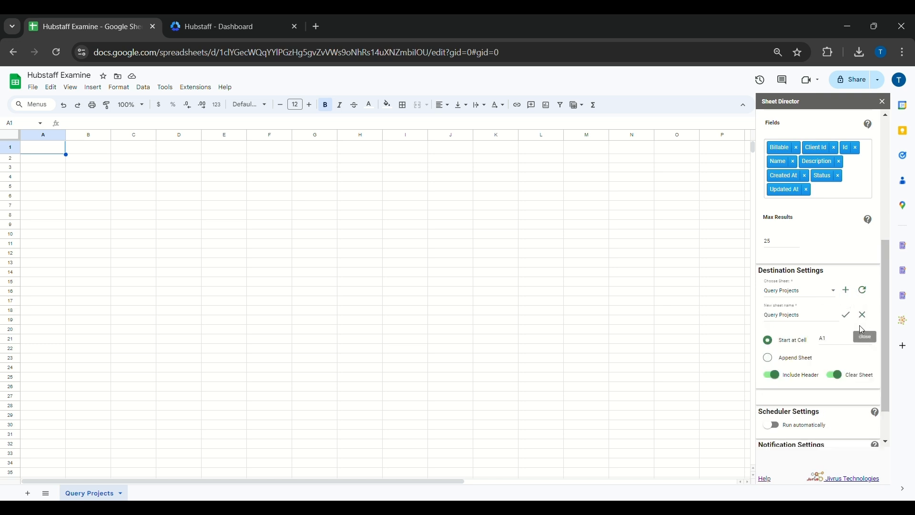
{"action": "left_click", "coordinate": [862, 318]}
{"action": "left_click", "coordinate": [782, 348]}
{"action": "left_click", "coordinate": [782, 348]}
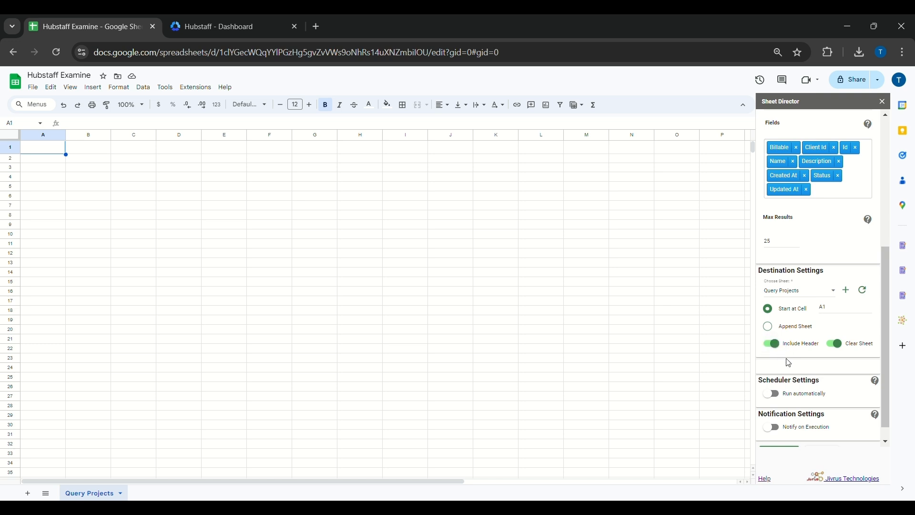
{"action": "left_click", "coordinate": [842, 350]}
{"action": "left_click", "coordinate": [842, 350]}
Execute the query service to pull the Hubstaff projects into the Query Projects sheet.
{"action": "scroll", "coordinate": [810, 410], "scroll_direction": "down", "scroll_amount": 1}
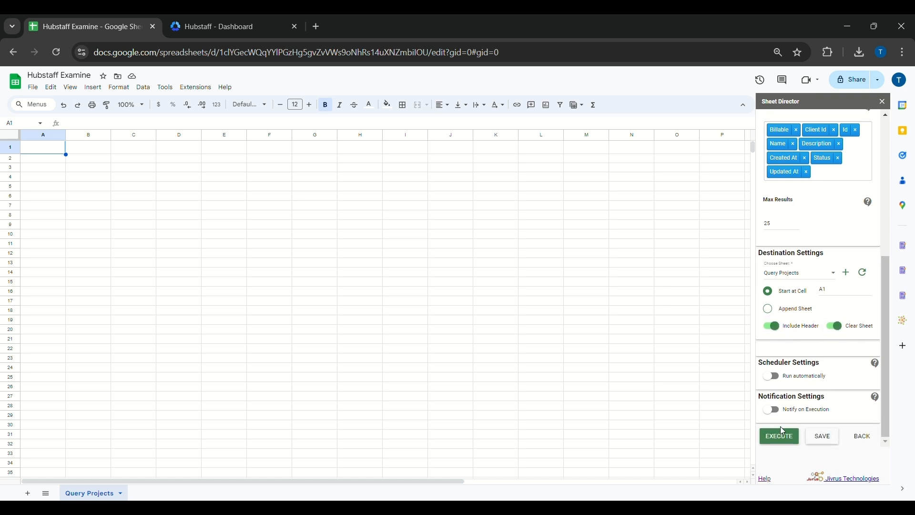
{"action": "left_click", "coordinate": [787, 439]}
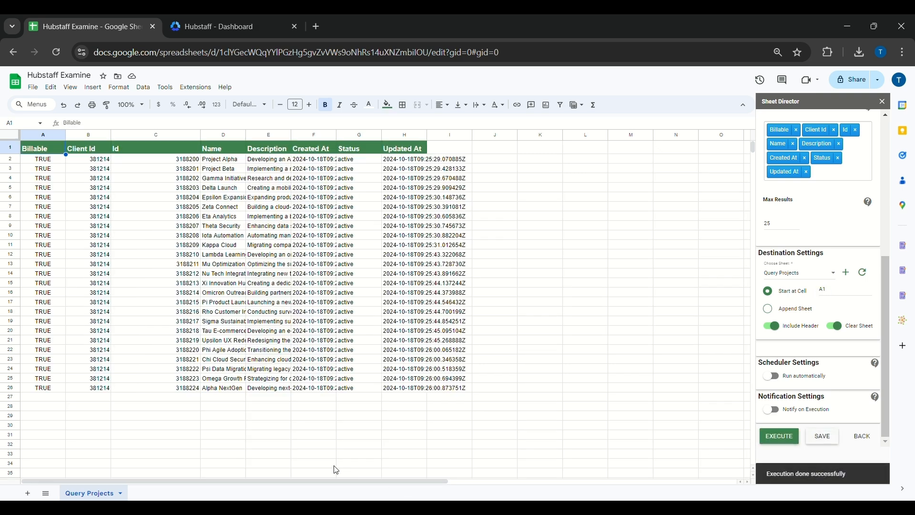
Widen the columns of the pulled project table, including Name and Description, to fit their contents.
{"action": "left_click_drag", "start_coordinate": [246, 137], "coordinate": [400, 137]}
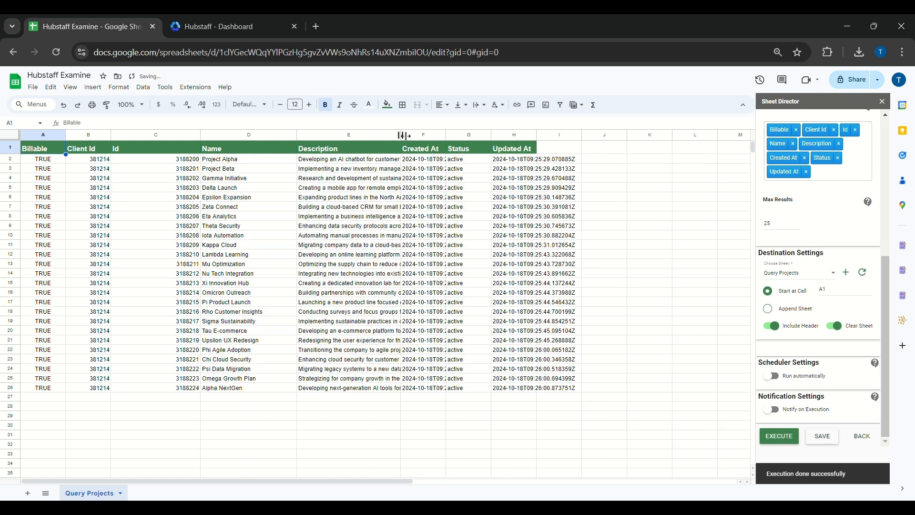
{"action": "left_click_drag", "start_coordinate": [491, 137], "coordinate": [668, 135]}
{"action": "left_click", "coordinate": [615, 135]}
{"action": "left_click", "coordinate": [544, 409]}
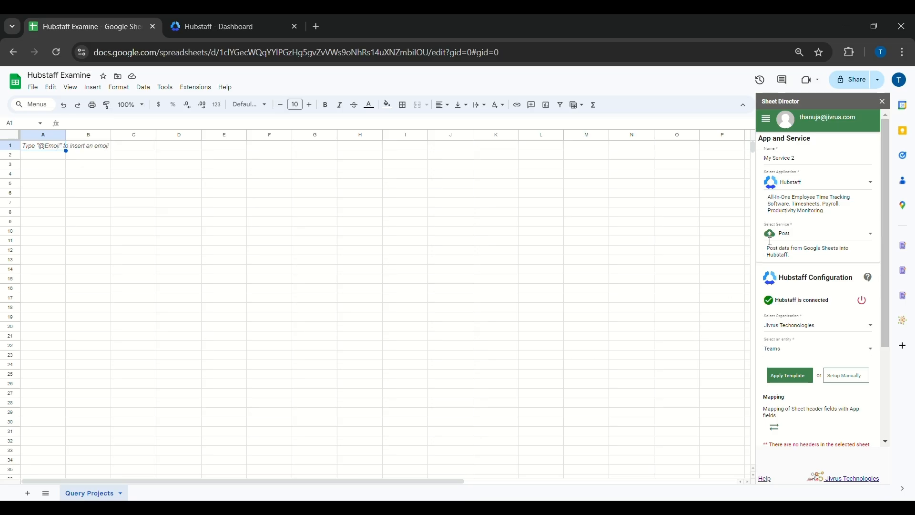
Rename the new service "Hubstaff Post Service" and choose Post as its service type.
{"action": "triple_click", "coordinate": [790, 161]}
{"action": "key", "text": "BackSpace"}
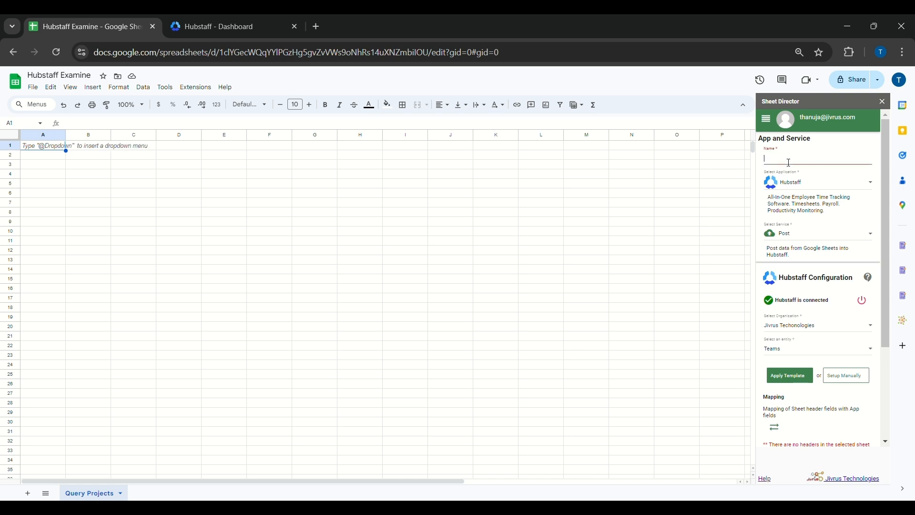
{"action": "type", "text": "Hubstaff Post Service"}
{"action": "left_click", "coordinate": [812, 240]}
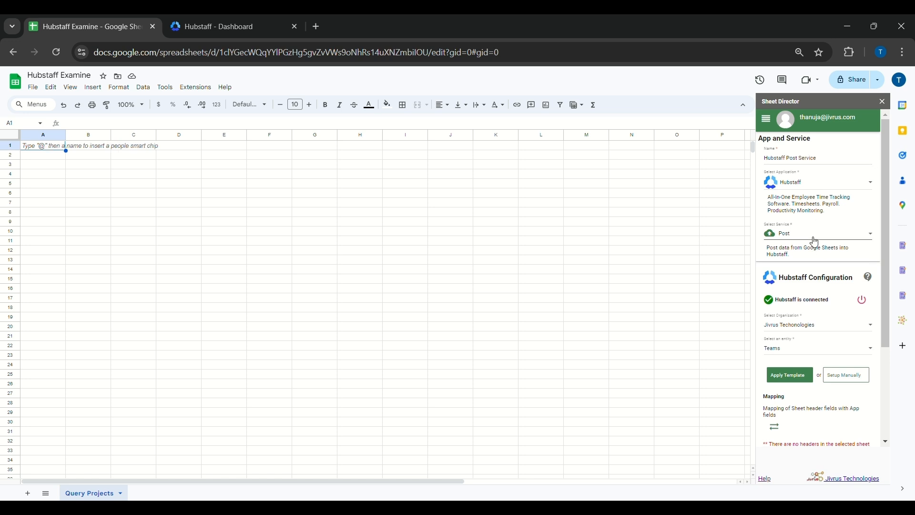
{"action": "left_click", "coordinate": [791, 238]}
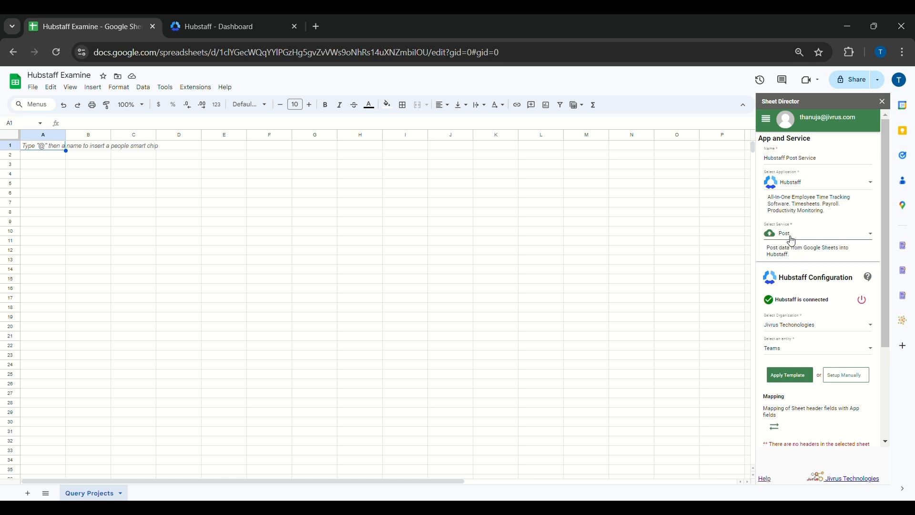
Choose Projects as the entity to post and apply its sheet template.
{"action": "left_click", "coordinate": [797, 347]}
{"action": "left_click", "coordinate": [797, 338]}
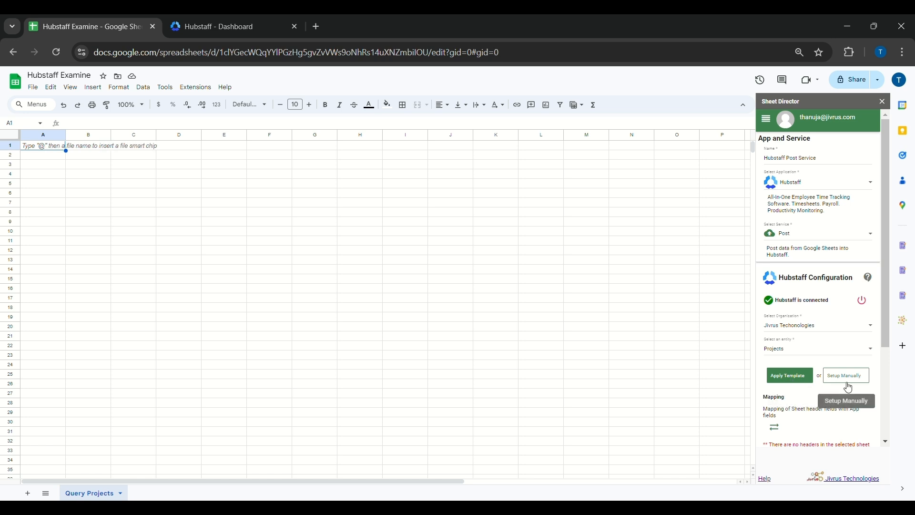
{"action": "left_click", "coordinate": [795, 381]}
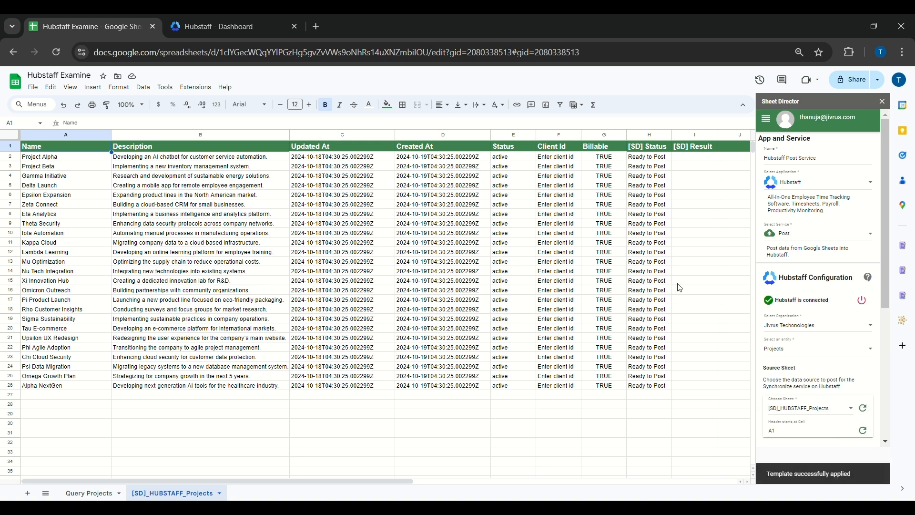
Review the applied template's field mapping and sheet columns, and widen the [SD] Status column.
{"action": "scroll", "coordinate": [815, 341], "scroll_direction": "down", "scroll_amount": 10}
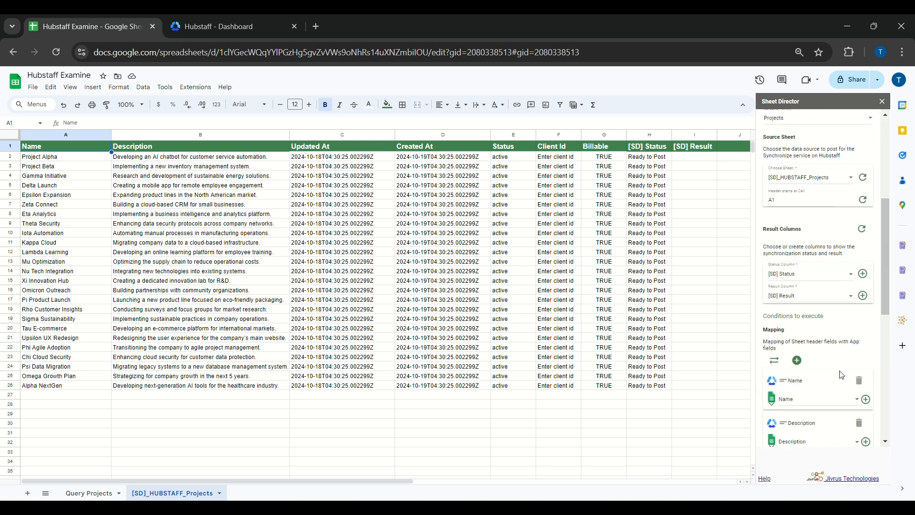
{"action": "scroll", "coordinate": [840, 375], "scroll_direction": "up", "scroll_amount": 1}
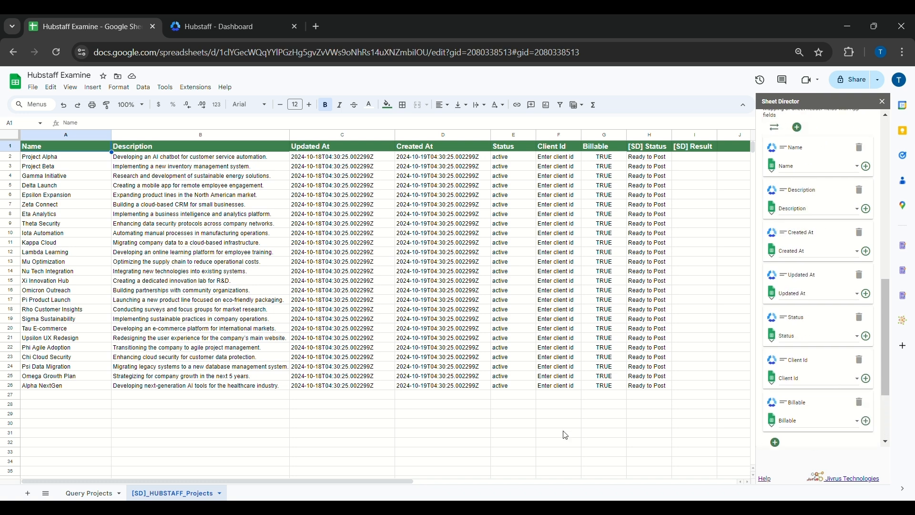
{"action": "scroll", "coordinate": [427, 487], "scroll_direction": "right", "scroll_amount": 1}
{"action": "scroll", "coordinate": [427, 487], "scroll_direction": "right", "scroll_amount": 5}
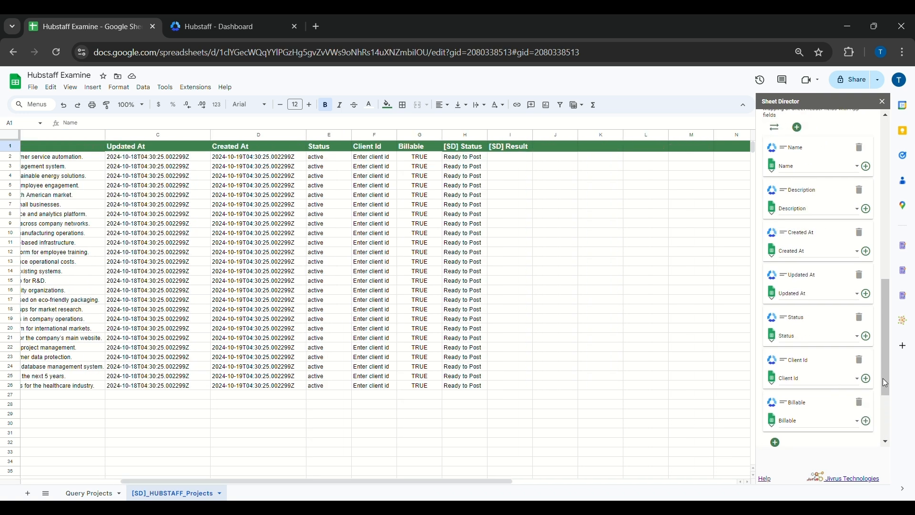
{"action": "scroll", "coordinate": [883, 378], "scroll_direction": "up", "scroll_amount": 8}
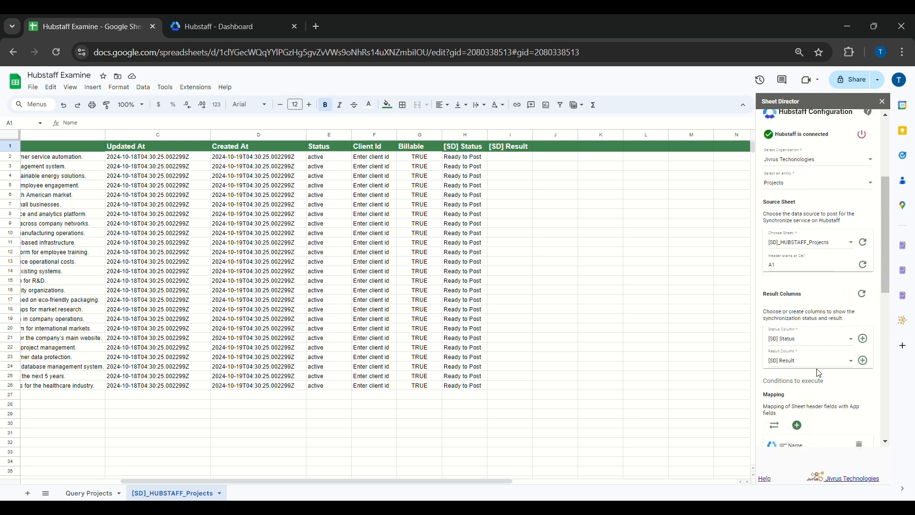
{"action": "left_click_drag", "start_coordinate": [493, 137], "coordinate": [507, 137]}
{"action": "left_click", "coordinate": [523, 148]}
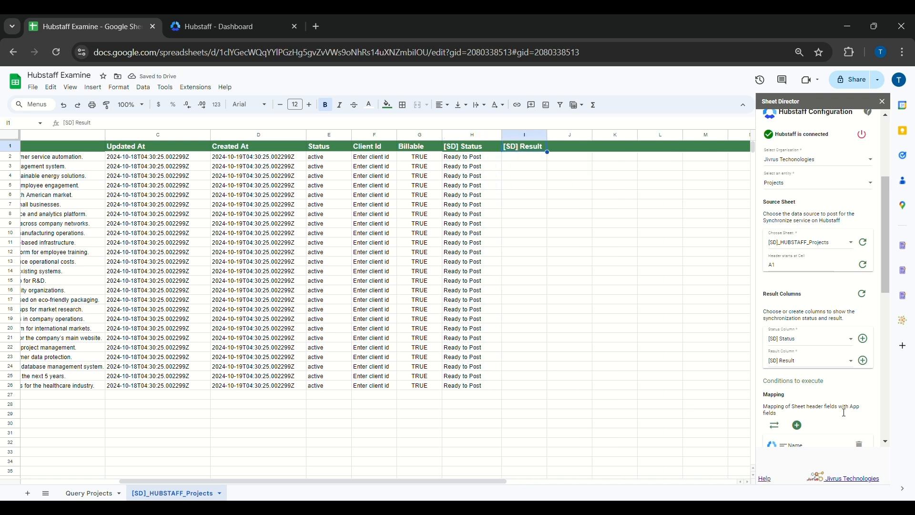
Check the options for the result column and the Billable field mapping, keeping [SD] Result and Billable selected.
{"action": "scroll", "coordinate": [854, 382], "scroll_direction": "down", "scroll_amount": 1}
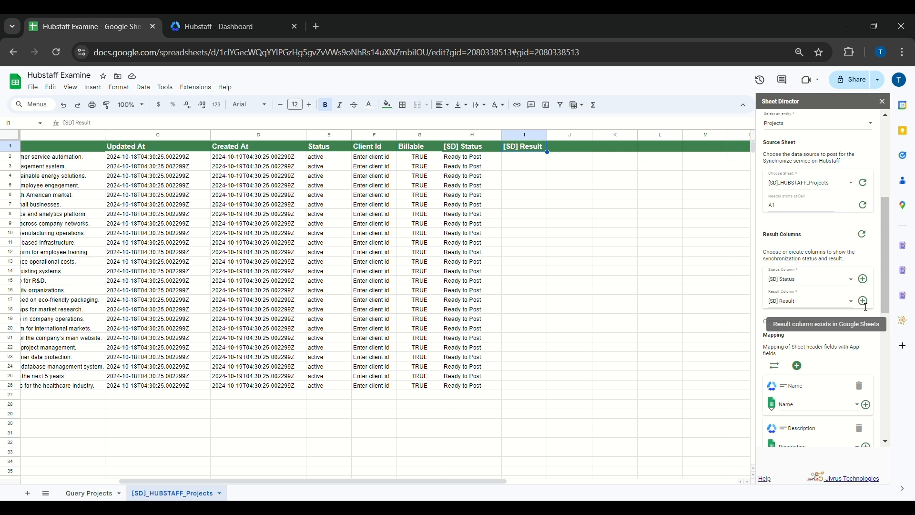
{"action": "left_click", "coordinate": [811, 301]}
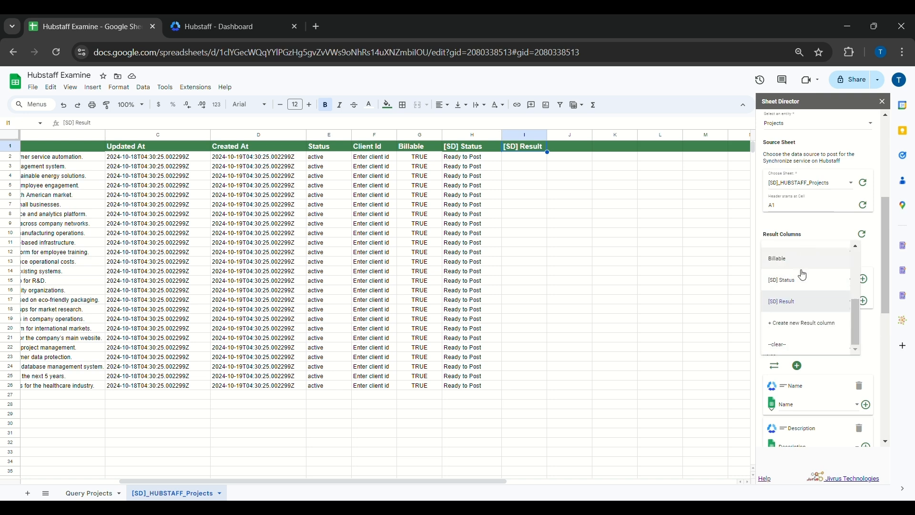
{"action": "left_click", "coordinate": [790, 299]}
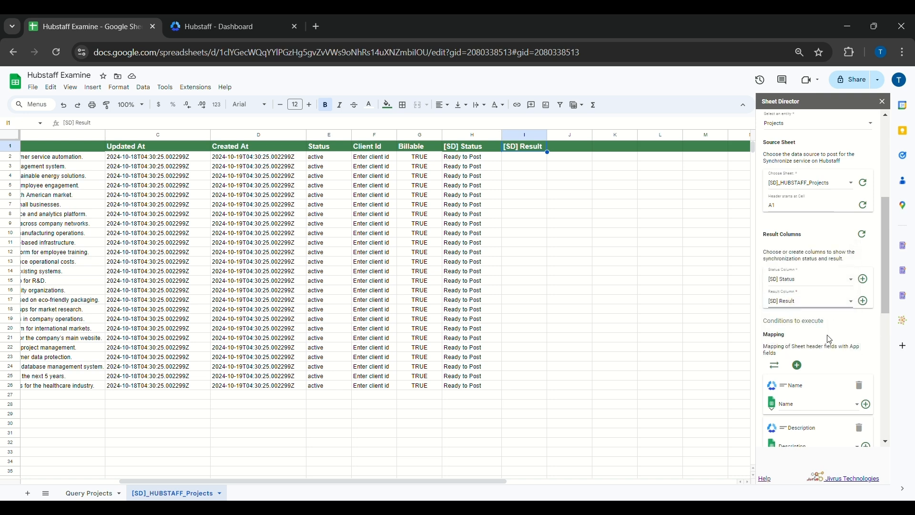
{"action": "scroll", "coordinate": [829, 340], "scroll_direction": "down", "scroll_amount": 5}
{"action": "scroll", "coordinate": [830, 339], "scroll_direction": "down", "scroll_amount": 3}
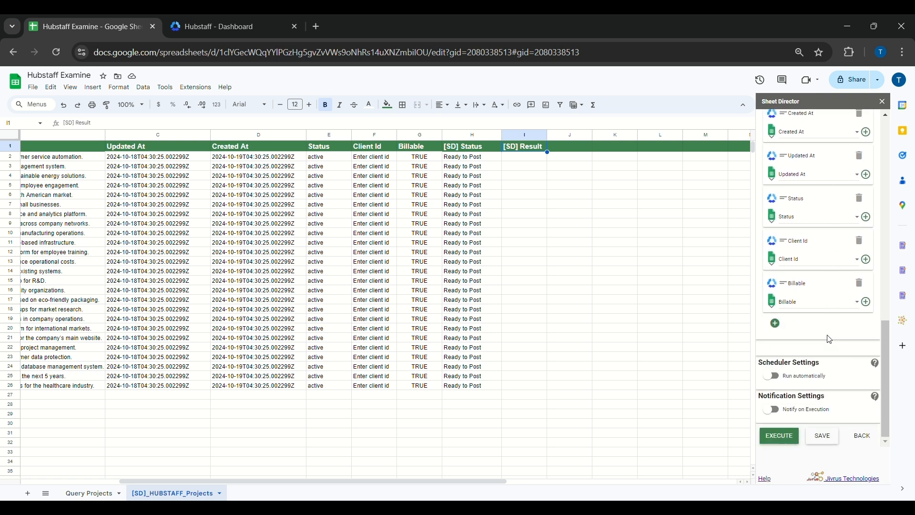
{"action": "left_click", "coordinate": [804, 305]}
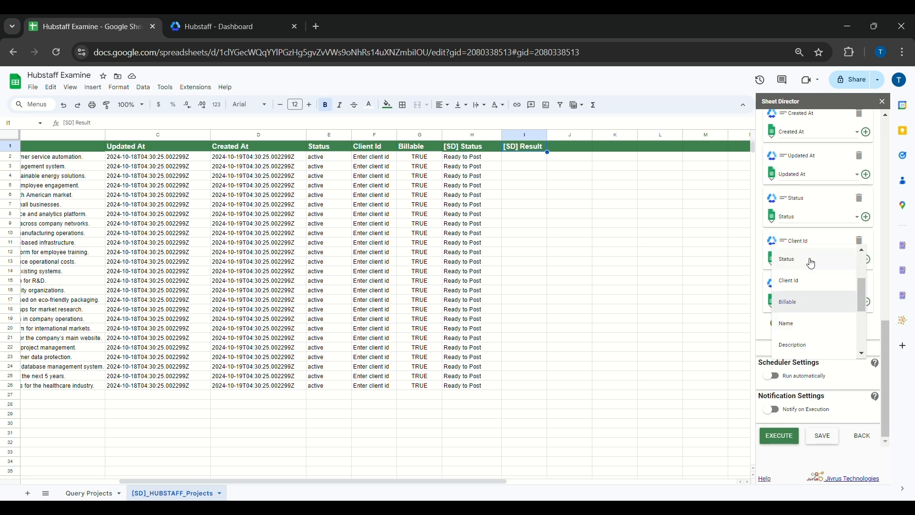
{"action": "left_click", "coordinate": [809, 305]}
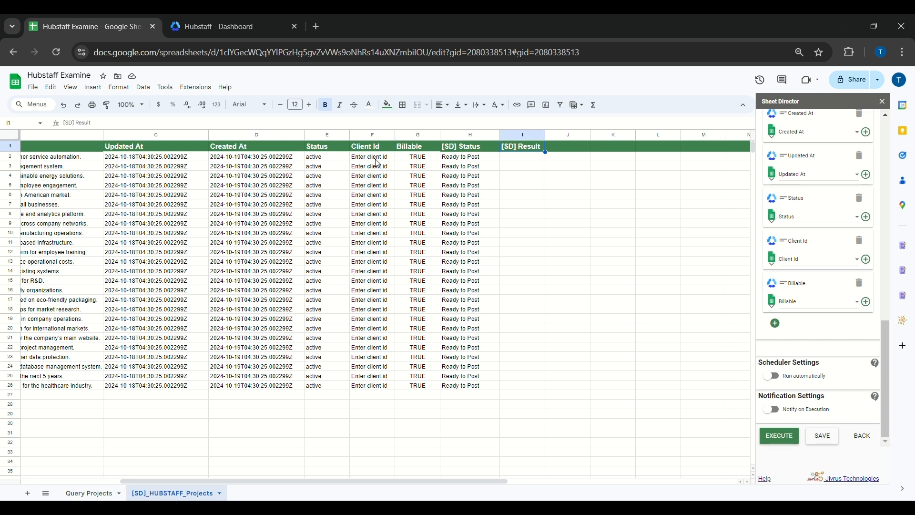
Open My Service 2 and execute its Clients query for Id and Name into the Query Projects sheet, starting at cell A1.
{"action": "left_click_drag", "start_coordinate": [377, 163], "coordinate": [376, 388]}
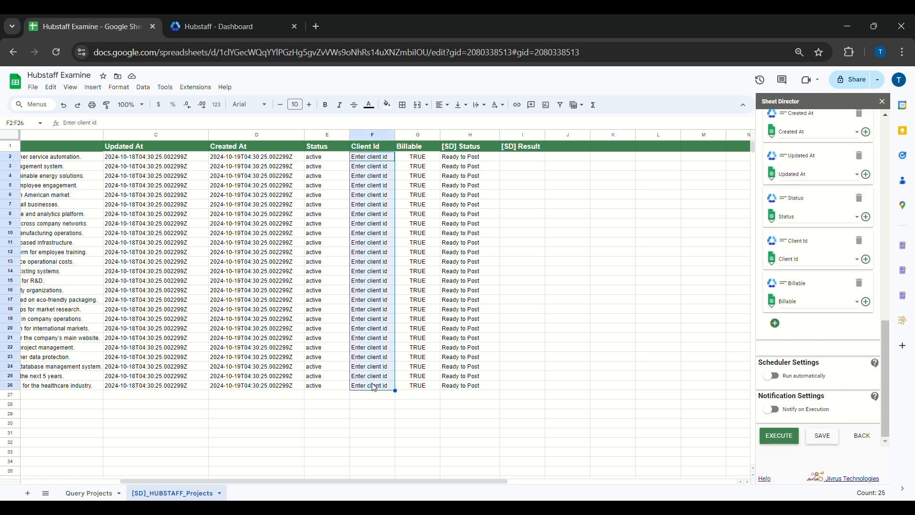
{"action": "left_click", "coordinate": [862, 435]}
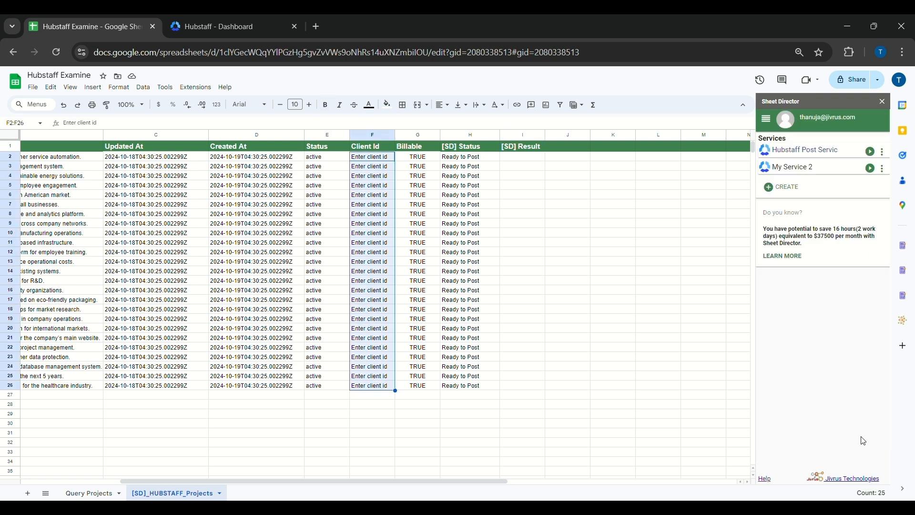
{"action": "left_click", "coordinate": [802, 177]}
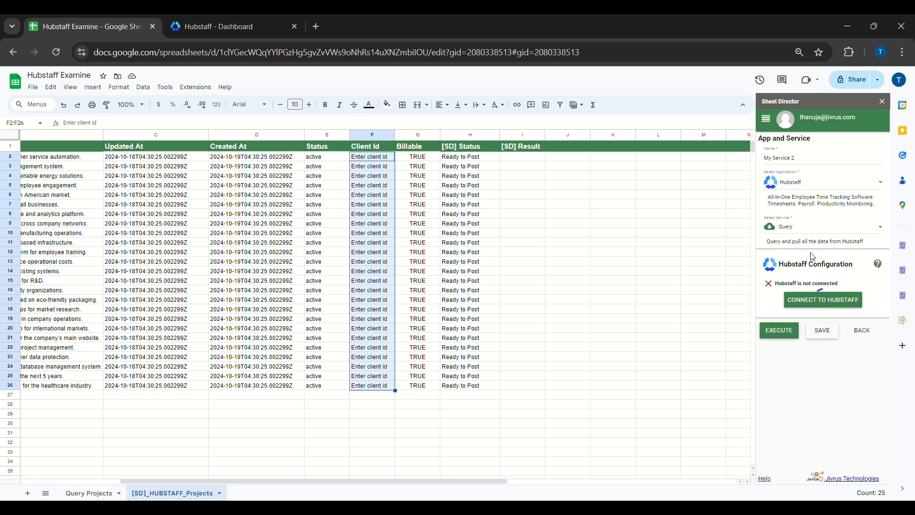
{"action": "left_click", "coordinate": [866, 469]}
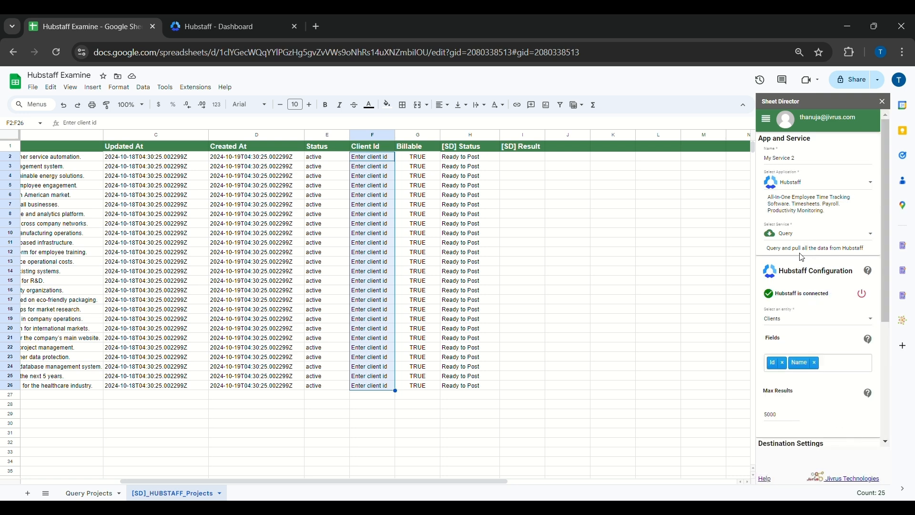
{"action": "left_click", "coordinate": [805, 235]}
{"action": "left_click", "coordinate": [787, 242]}
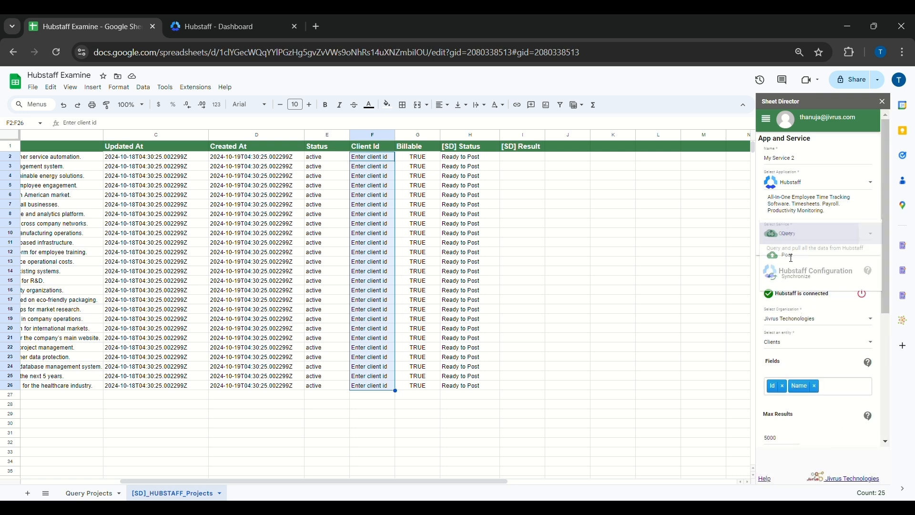
{"action": "left_click", "coordinate": [789, 352]}
{"action": "left_click", "coordinate": [789, 352]}
{"action": "scroll", "coordinate": [793, 399], "scroll_direction": "down", "scroll_amount": 5}
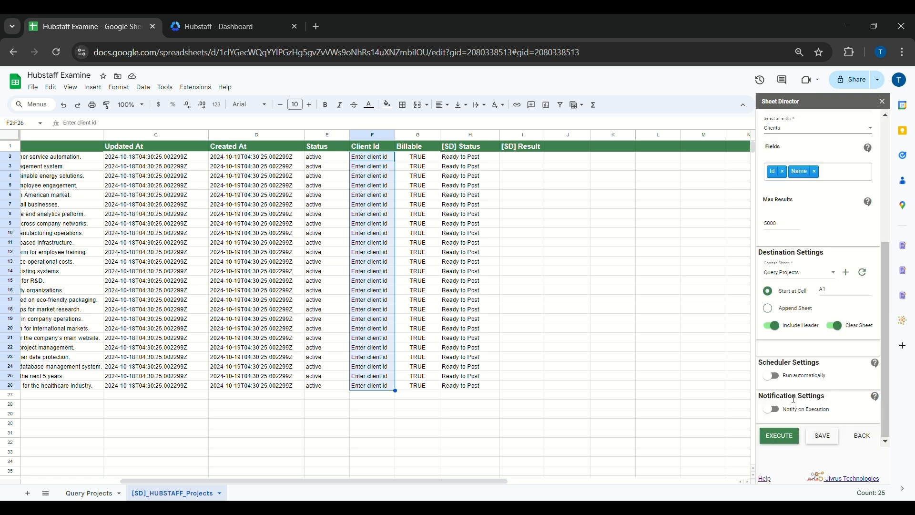
{"action": "left_click", "coordinate": [779, 438]}
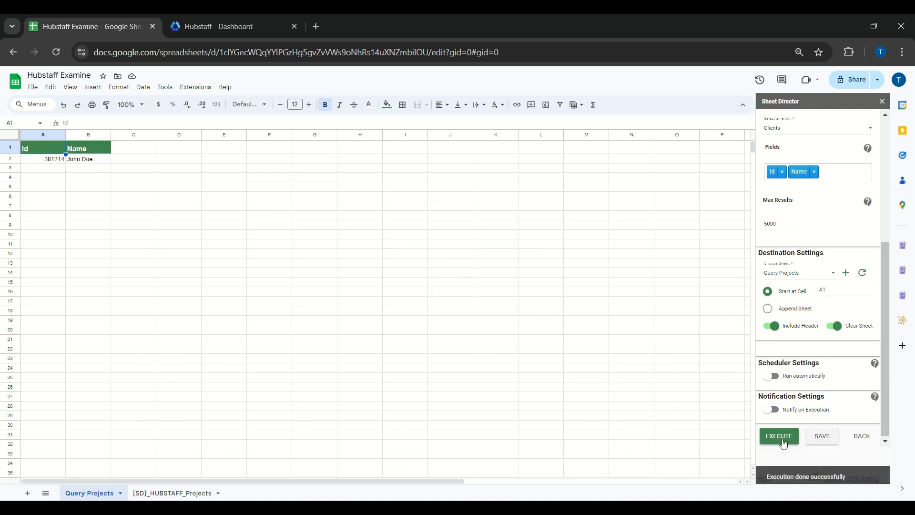
Copy the queried client Id and fill it down the Client Id column, F2:F26, of the [SD]_HUBSTAFF_Projects sheet.
{"action": "left_click", "coordinate": [47, 164]}
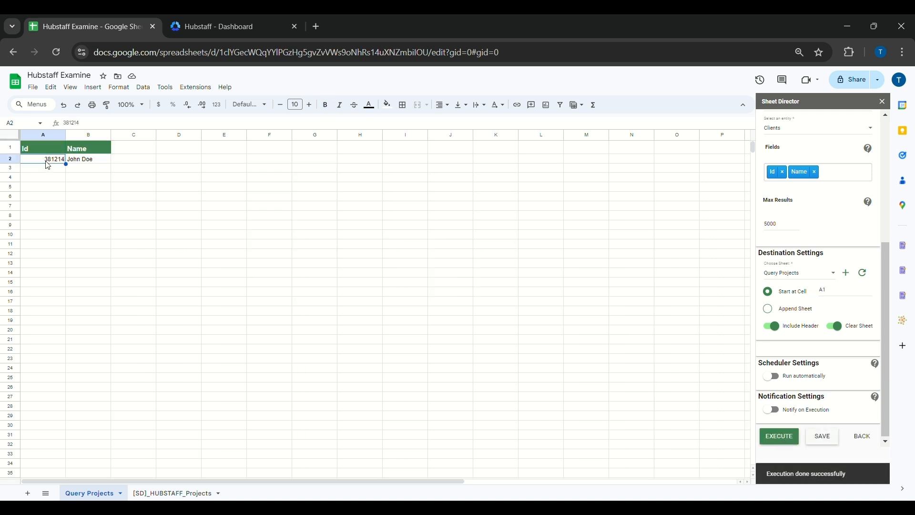
{"action": "right_click", "coordinate": [57, 166]}
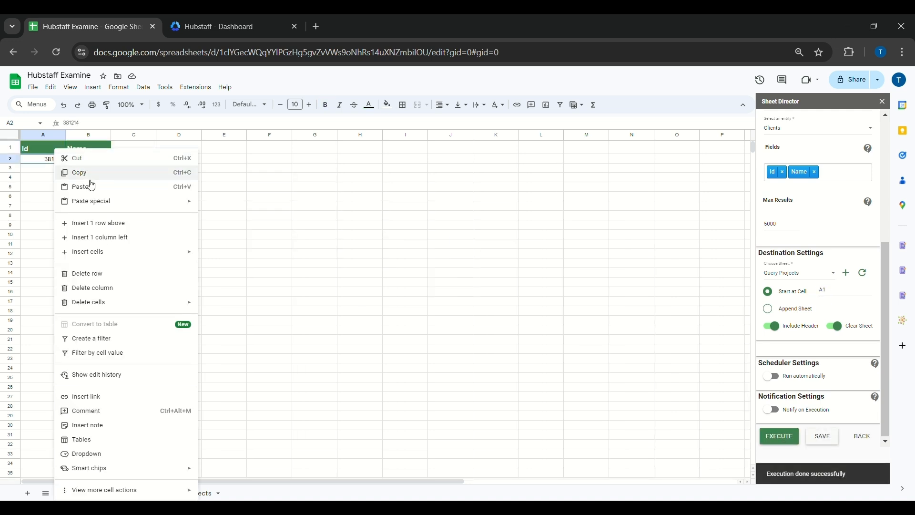
{"action": "left_click", "coordinate": [78, 172]}
{"action": "left_click", "coordinate": [193, 495]}
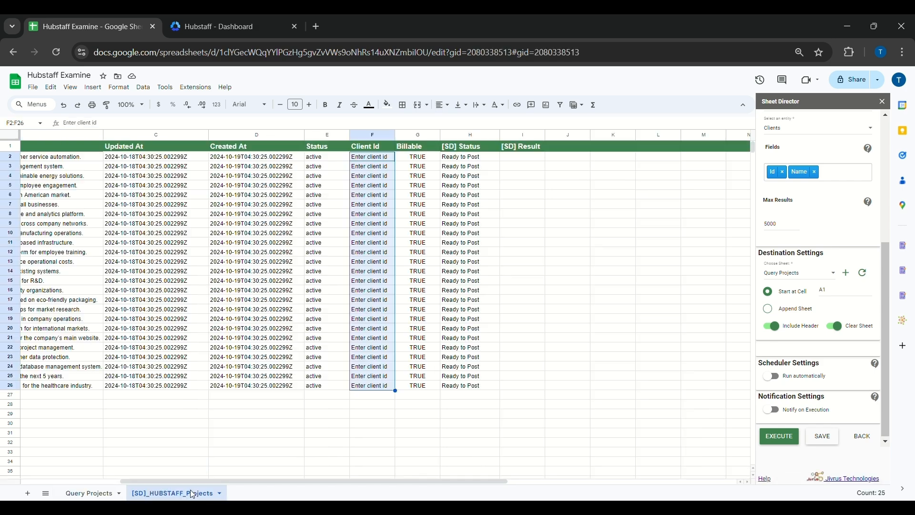
{"action": "left_click", "coordinate": [371, 158]}
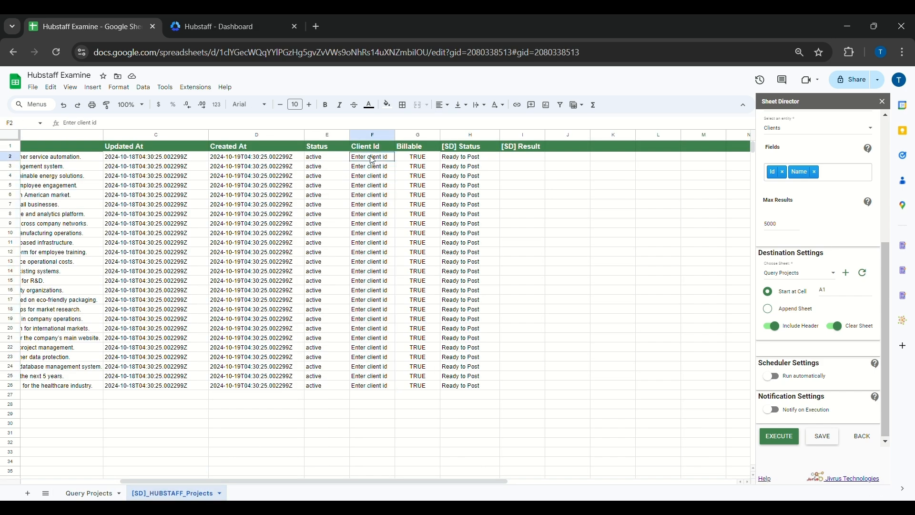
{"action": "key", "text": "ctrl+v"}
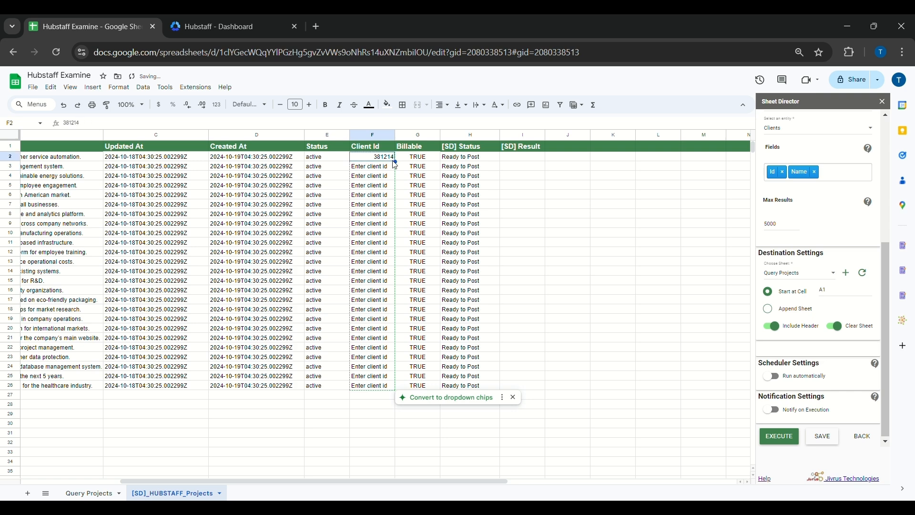
{"action": "left_click_drag", "start_coordinate": [399, 222], "coordinate": [399, 388]}
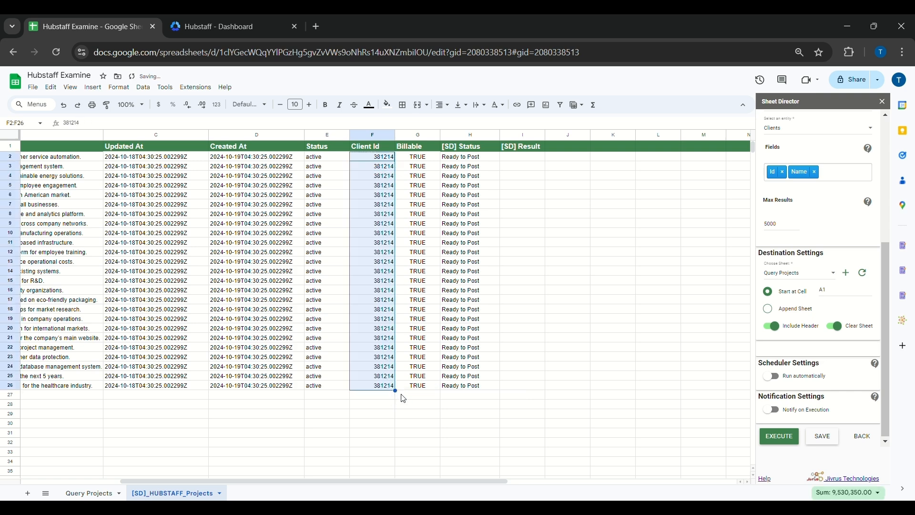
{"action": "left_click", "coordinate": [421, 398]}
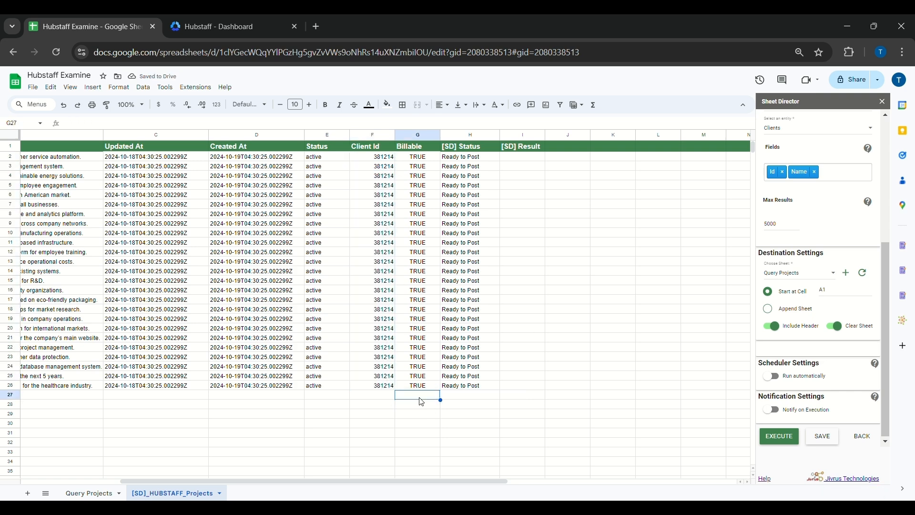
Execute the Hubstaff Post Service and post the Ready to Post project records to Hubstaff.
{"action": "left_click", "coordinate": [781, 446]}
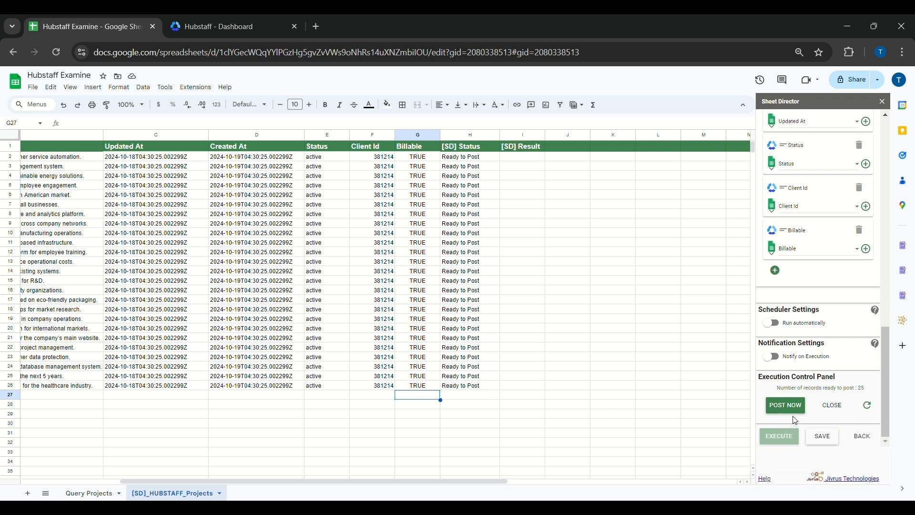
{"action": "left_click_drag", "start_coordinate": [817, 393], "coordinate": [868, 392]}
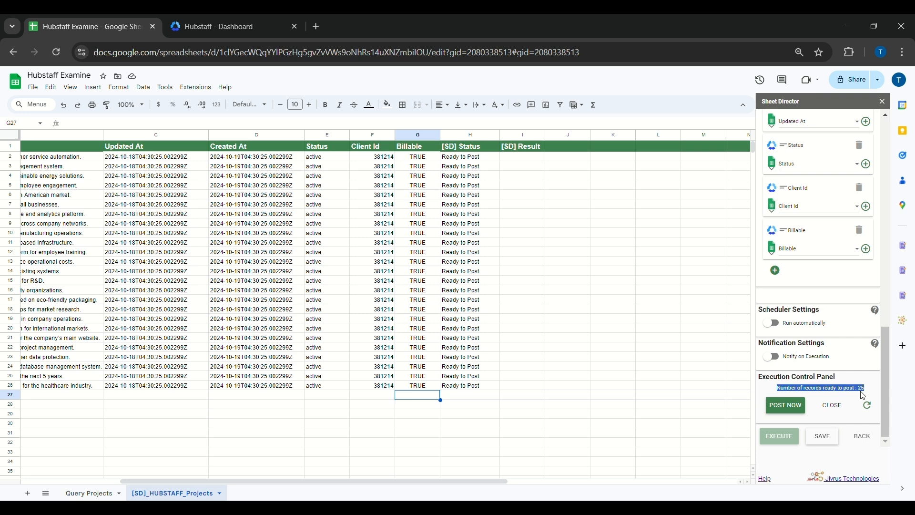
{"action": "left_click", "coordinate": [864, 396]}
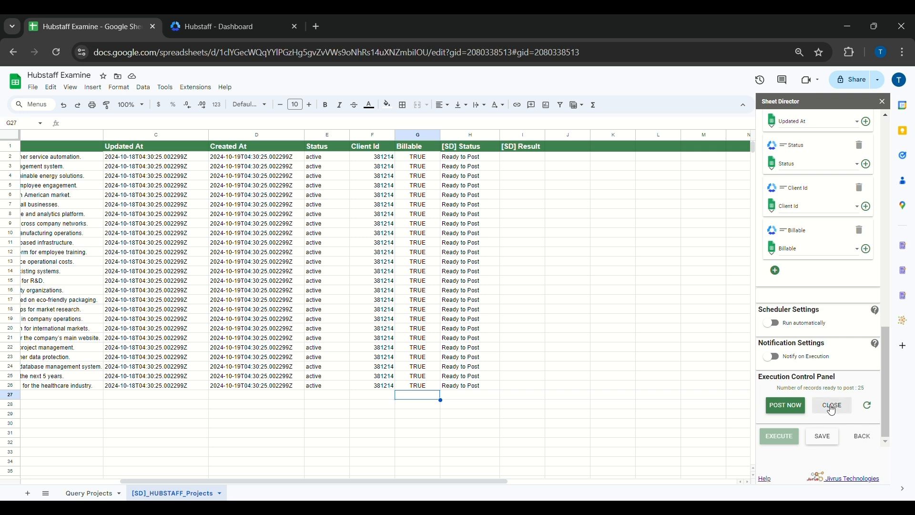
{"action": "left_click", "coordinate": [793, 405]}
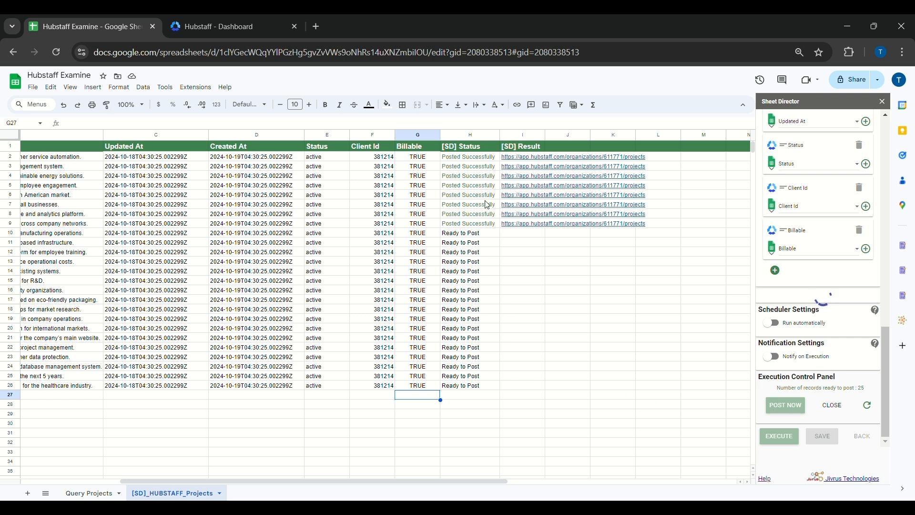
{"action": "mouse_move", "coordinate": [527, 215]}
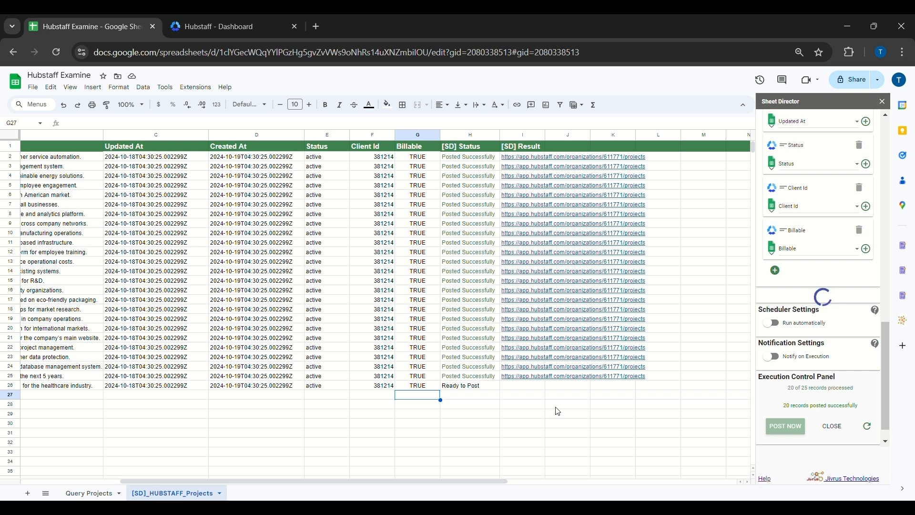
Follow the [SD] Result link of the first project row and open the Alpha NextGen project in Hubstaff.
{"action": "left_click", "coordinate": [519, 165]}
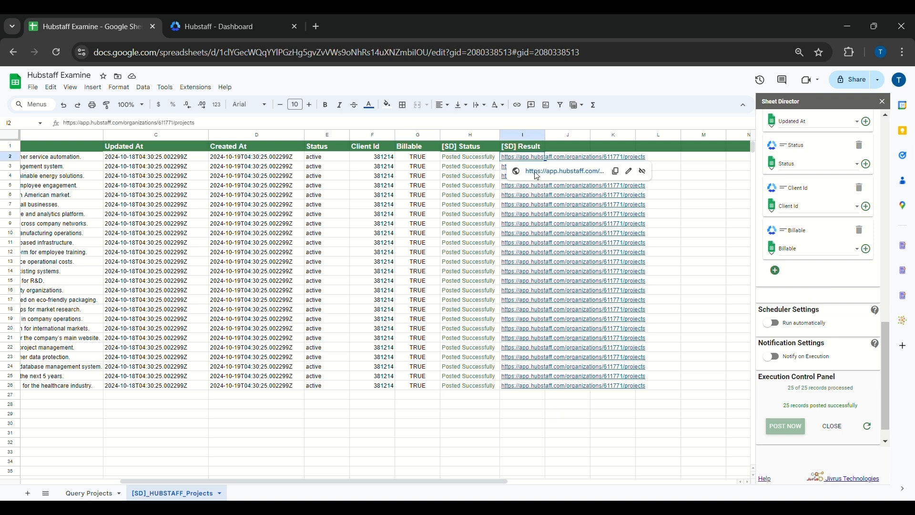
{"action": "left_click", "coordinate": [536, 172]}
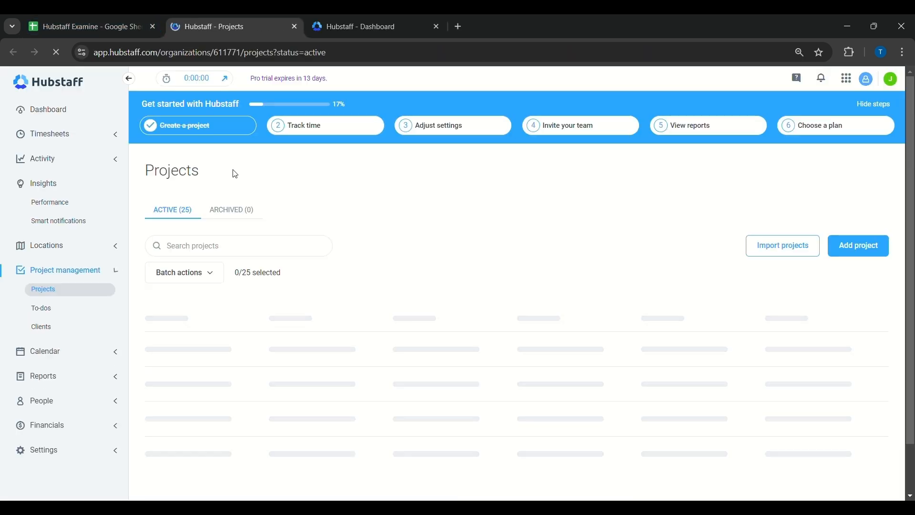
{"action": "scroll", "coordinate": [236, 174], "scroll_direction": "down", "scroll_amount": 2}
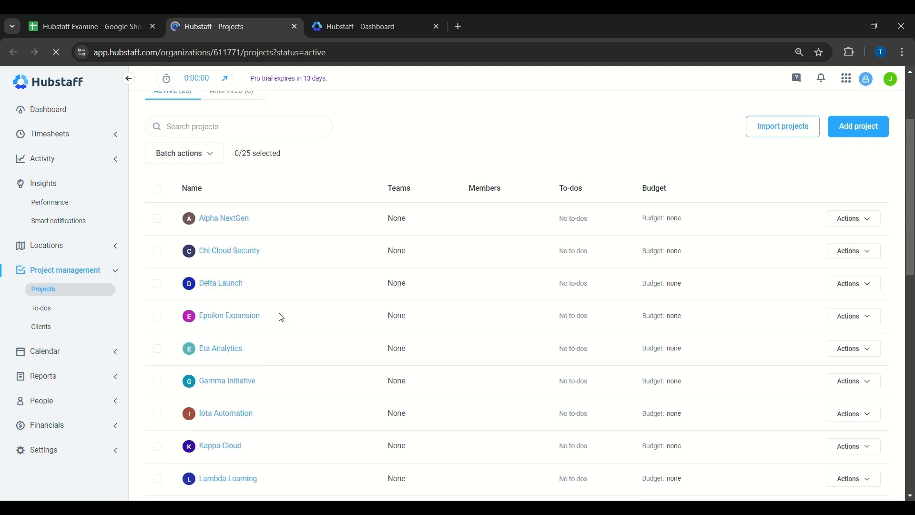
{"action": "left_click", "coordinate": [238, 219]}
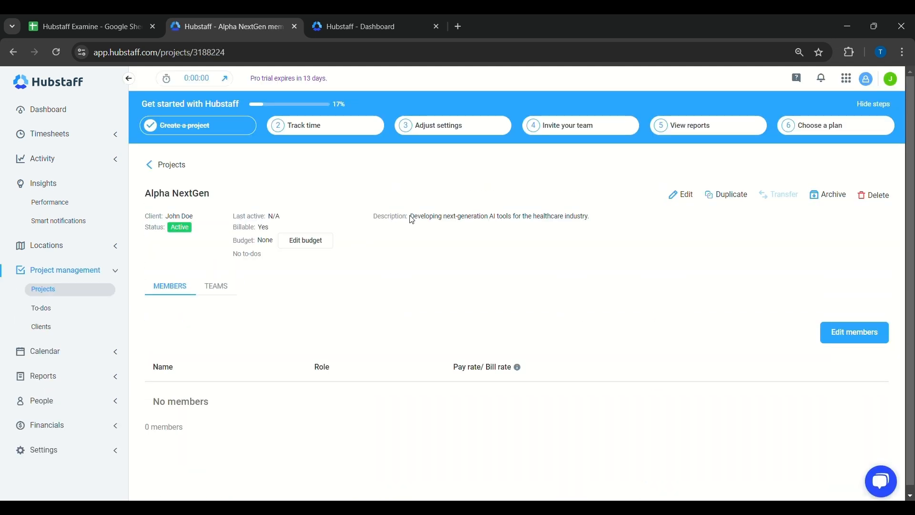
Copy the Alpha NextGen description in Hubstaff and search for it in the [SD]_HUBSTAFF_Projects sheet in Google Sheets.
{"action": "left_click_drag", "start_coordinate": [410, 216], "coordinate": [592, 221]}
{"action": "left_click", "coordinate": [90, 26]}
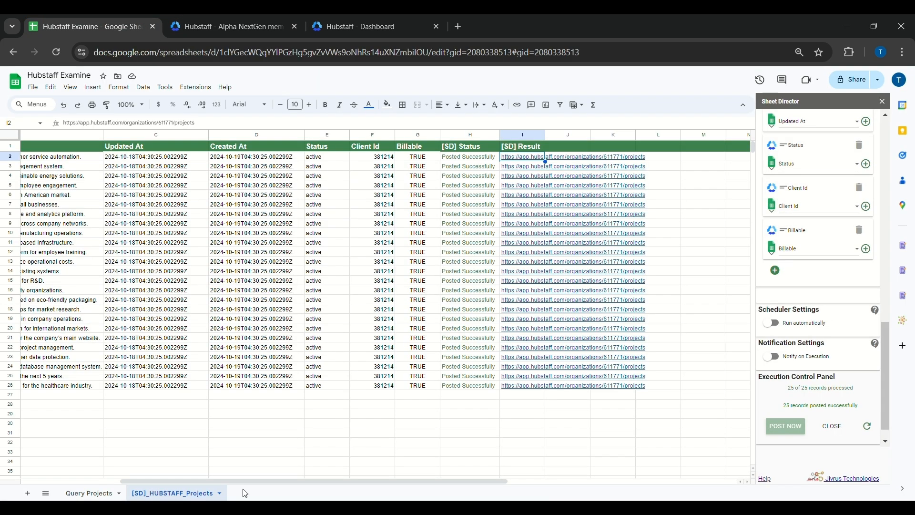
{"action": "key", "text": "ctrl+f"}
{"action": "key", "text": "ctrl+v"}
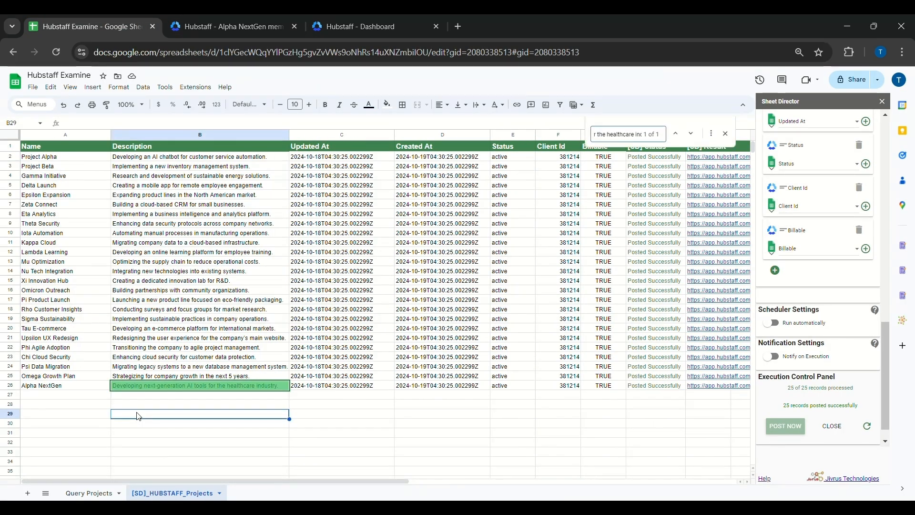
Copy the project name Omega Growth Plan from the sheet, find it in Hubstaff's project list and open that project.
{"action": "left_click", "coordinate": [67, 388]}
{"action": "left_click", "coordinate": [248, 24]}
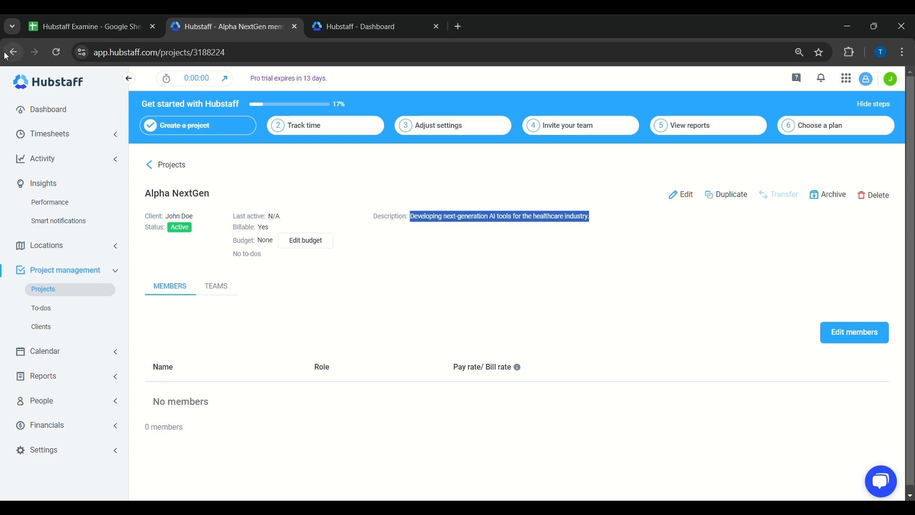
{"action": "left_click", "coordinate": [13, 52]}
{"action": "key", "text": "ctrl+f"}
{"action": "type", "text": "Omega Growth Plan"}
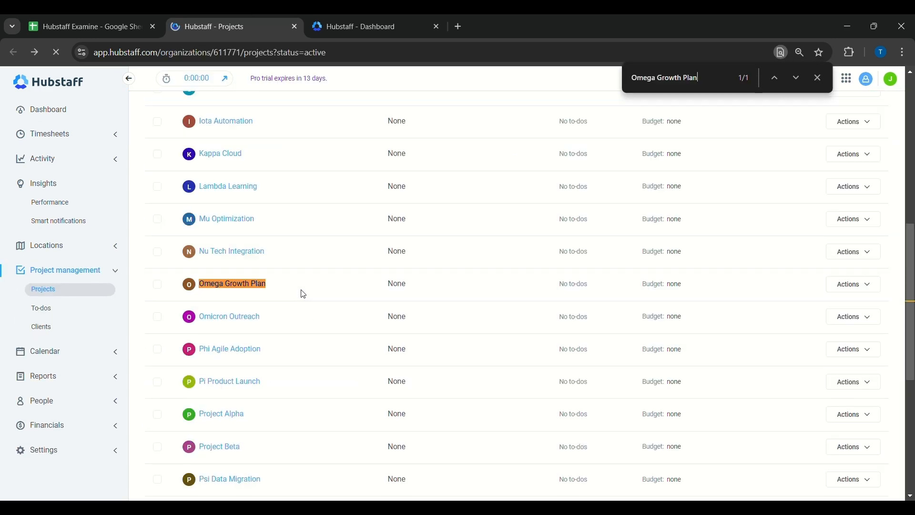
{"action": "left_click", "coordinate": [259, 290]}
Copy the Omega Growth Plan description in Hubstaff and search for it in the Google Sheets project data.
{"action": "left_click_drag", "start_coordinate": [412, 216], "coordinate": [543, 224]}
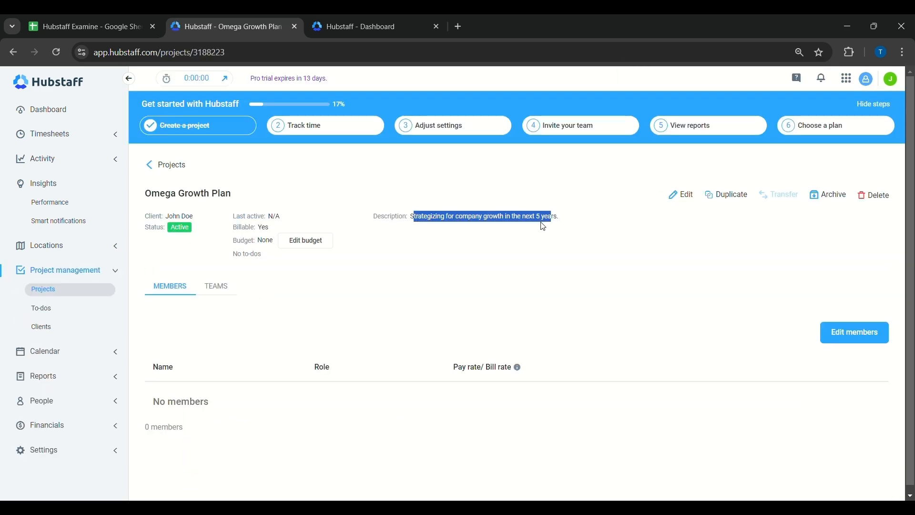
{"action": "left_click", "coordinate": [426, 226]}
{"action": "left_click_drag", "start_coordinate": [410, 216], "coordinate": [563, 217]}
{"action": "key", "text": "ctrl+c"}
{"action": "key", "text": "ctrl+shift+Tab"}
{"action": "key", "text": "ctrl+f"}
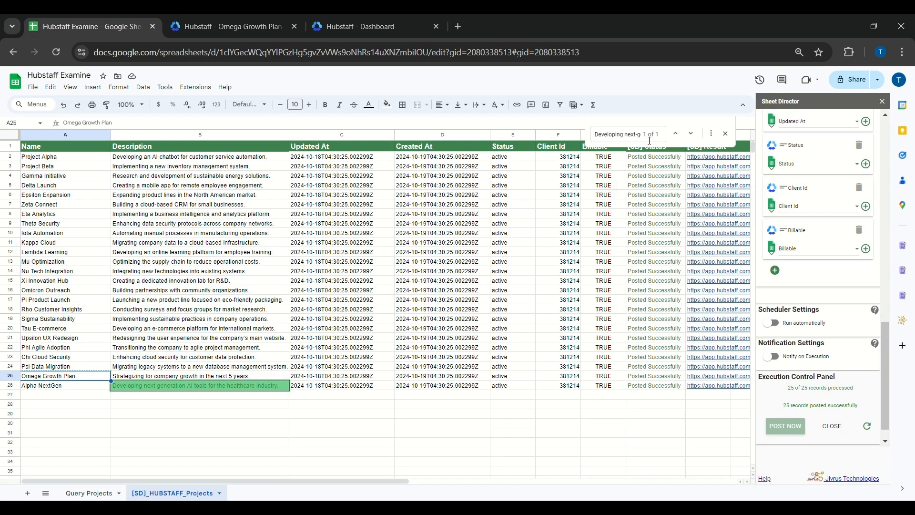
{"action": "key", "text": "ctrl+v"}
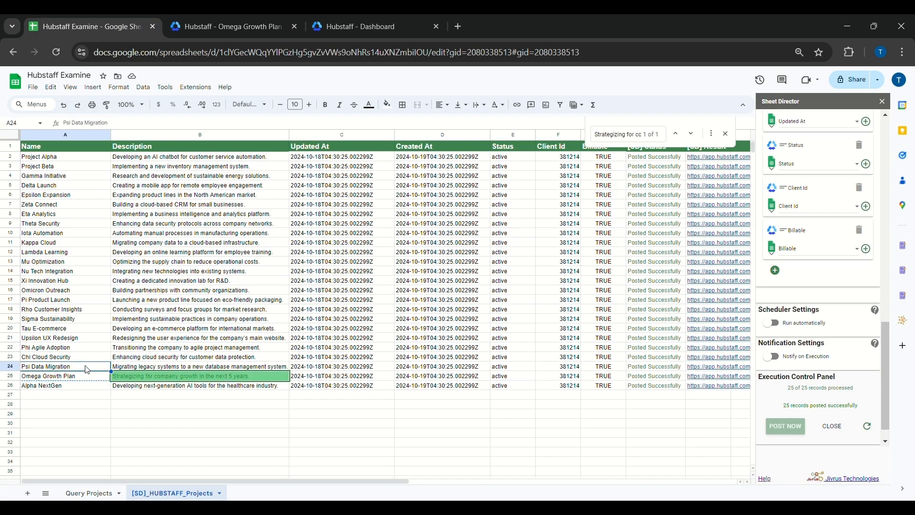
Find Psi Data Migration in Hubstaff's project list and open that project.
{"action": "key", "text": "ctrl+Tab"}
{"action": "key", "text": "alt+Left"}
{"action": "key", "text": "ctrl+f"}
{"action": "key", "text": "ctrl+v"}
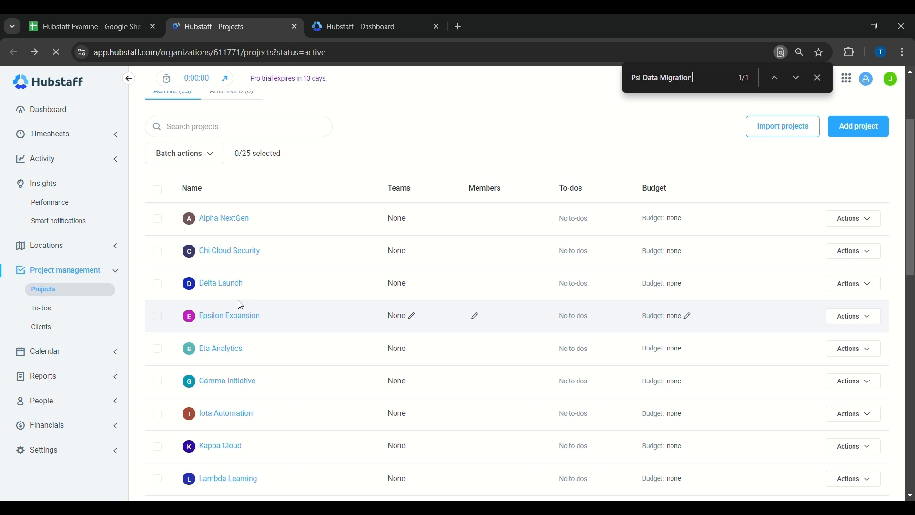
{"action": "left_click", "coordinate": [225, 285]}
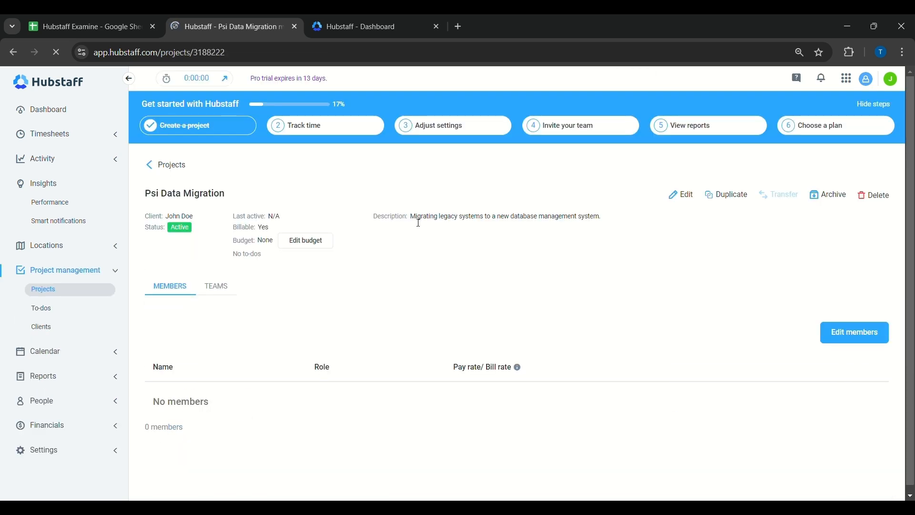
Copy the Psi Data Migration description in Hubstaff and search for it in the Google Sheets project data.
{"action": "left_click_drag", "start_coordinate": [412, 217], "coordinate": [604, 220]}
{"action": "key", "text": "ctrl+c"}
{"action": "left_click", "coordinate": [114, 27]}
{"action": "left_click", "coordinate": [629, 135]}
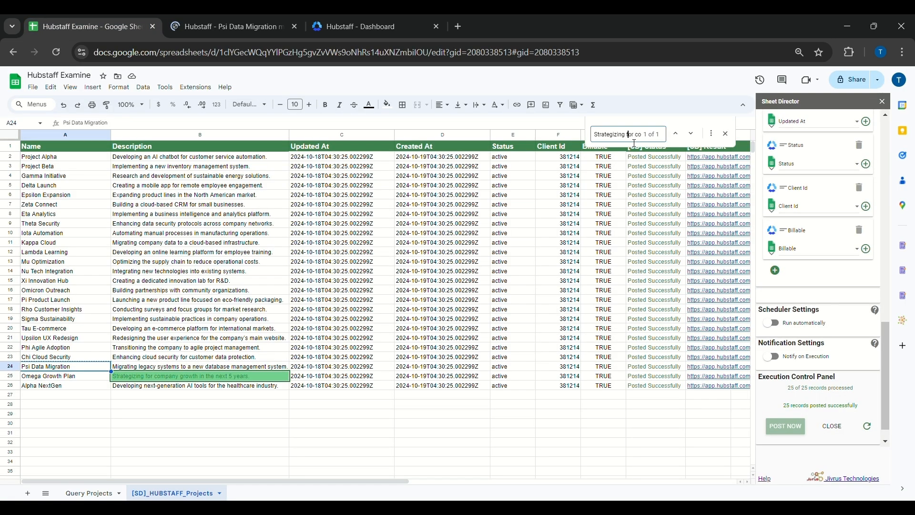
{"action": "key", "text": "ctrl+a"}
{"action": "key", "text": "ctrl+v"}
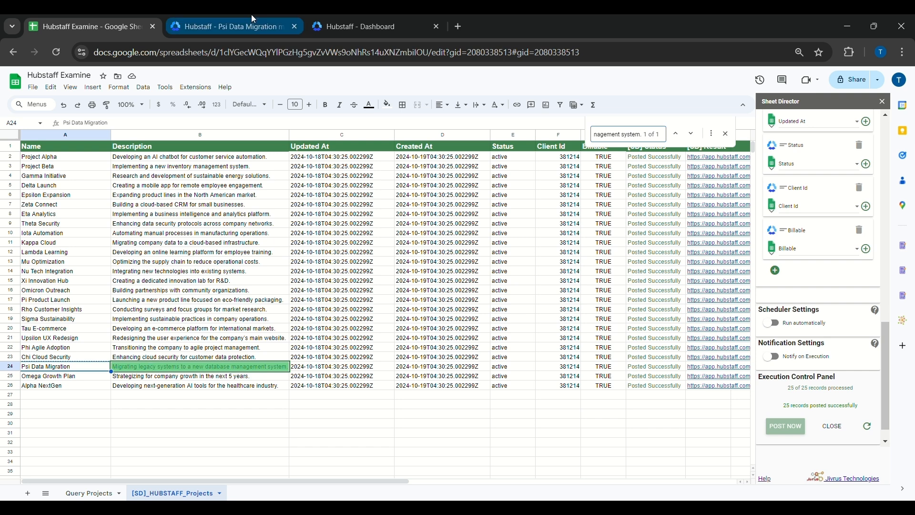
Return to Hubstaff's Projects list and look through the posted projects.
{"action": "left_click", "coordinate": [250, 21]}
{"action": "left_click", "coordinate": [19, 56]}
{"action": "scroll", "coordinate": [292, 235], "scroll_direction": "down", "scroll_amount": 13}
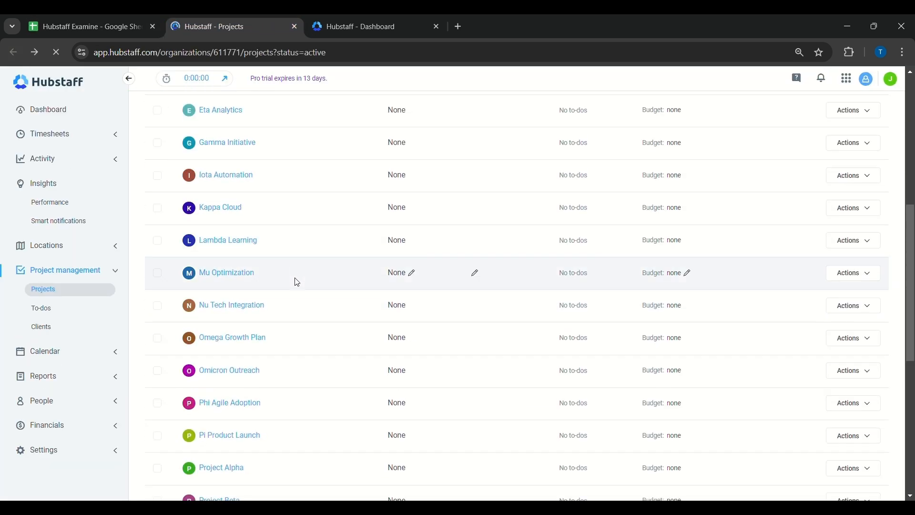
Look further down Hubstaff's project list to check the remaining posted projects.
{"action": "scroll", "coordinate": [295, 344], "scroll_direction": "down", "scroll_amount": 3}
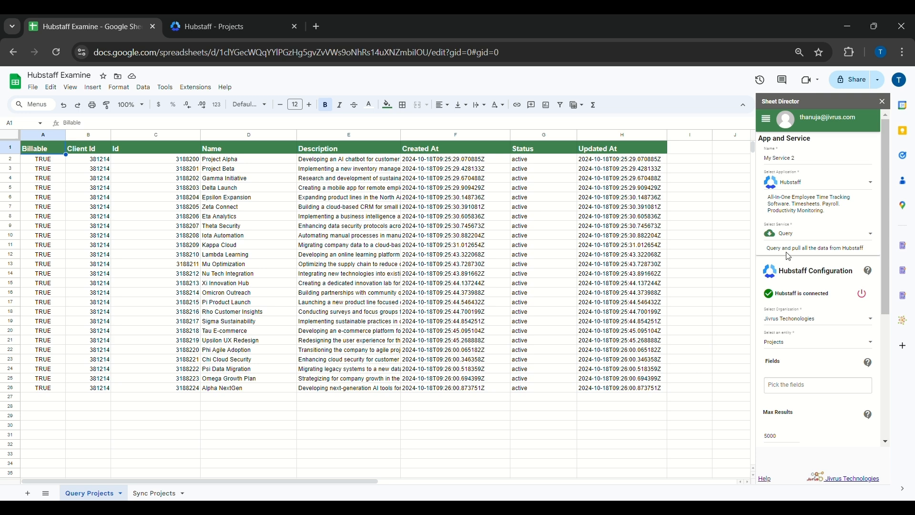
Name the new Sheet Director service Sync Projects and set its service type to Synchronize.
{"action": "triple_click", "coordinate": [800, 168]}
{"action": "type", "text": "Sync Projects"}
{"action": "left_click", "coordinate": [809, 238]}
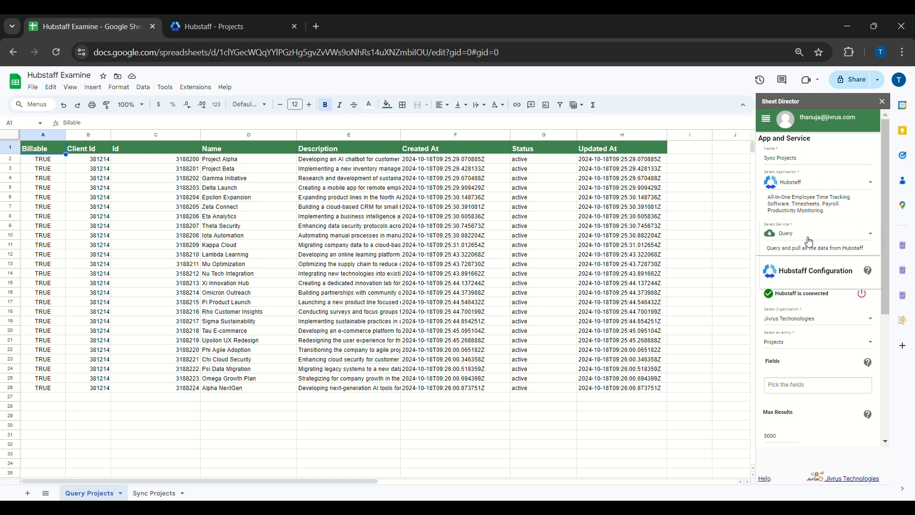
{"action": "left_click", "coordinate": [801, 278]}
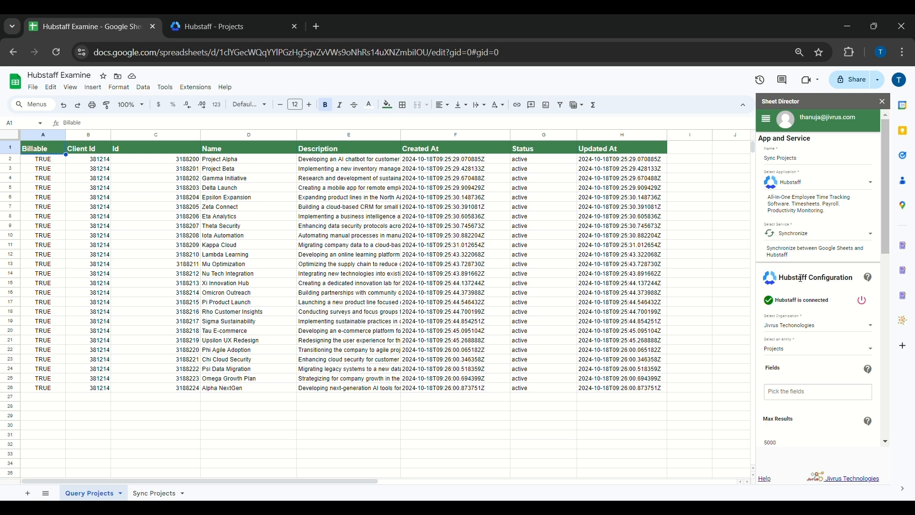
{"action": "left_click_drag", "start_coordinate": [768, 253], "coordinate": [858, 258]}
{"action": "left_click", "coordinate": [858, 259]}
Choose the Projects entity and add the fields Billable, Client Id, Created At, Description, Id, Name, Status and Updated At.
{"action": "scroll", "coordinate": [811, 295], "scroll_direction": "down", "scroll_amount": 1}
{"action": "left_click", "coordinate": [793, 336]}
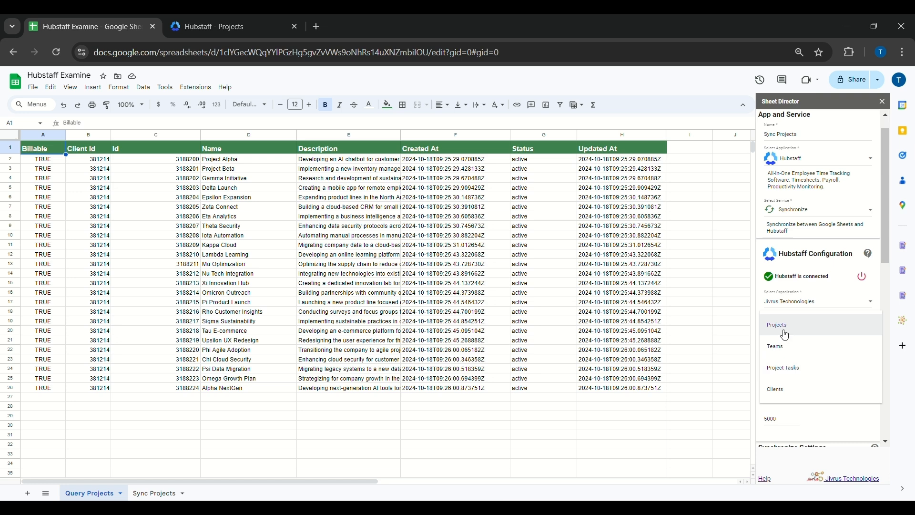
{"action": "left_click", "coordinate": [793, 336]}
{"action": "scroll", "coordinate": [793, 329], "scroll_direction": "down", "scroll_amount": 2}
{"action": "left_click", "coordinate": [798, 265]}
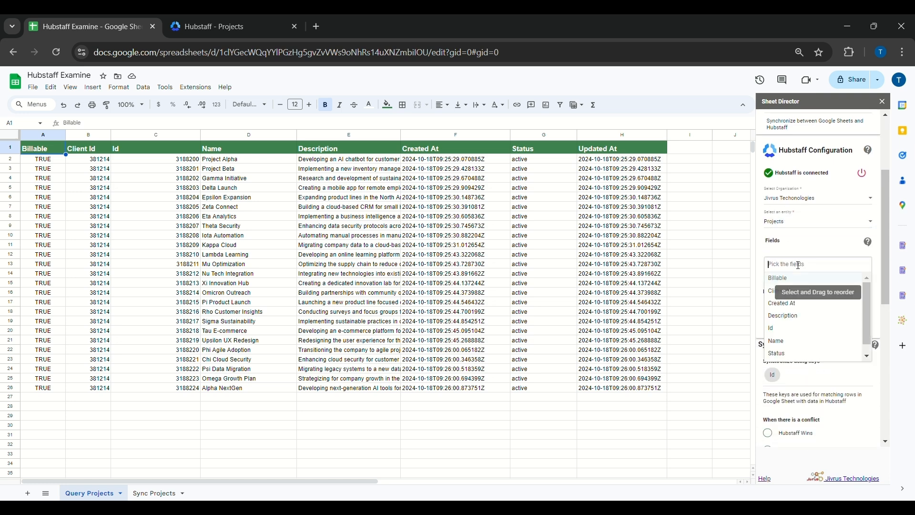
{"action": "left_click", "coordinate": [792, 279]}
{"action": "left_click", "coordinate": [791, 280]}
{"action": "left_click", "coordinate": [790, 282]}
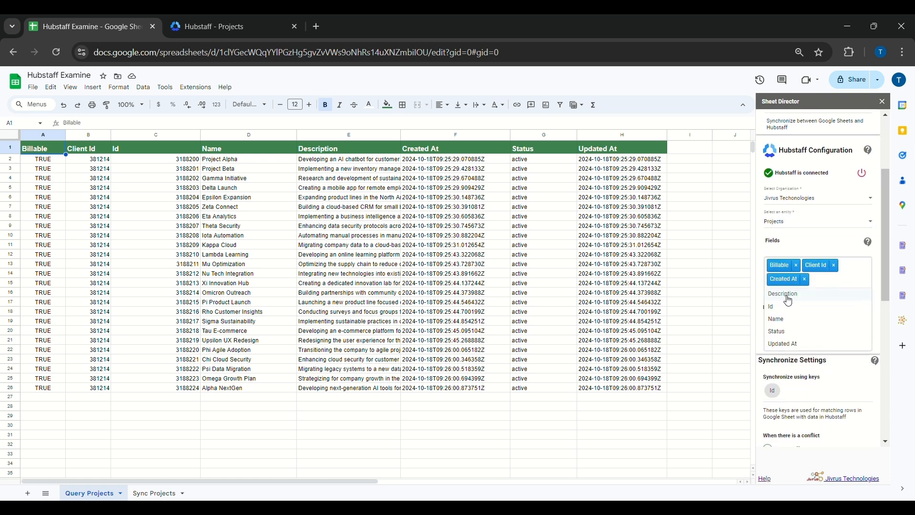
{"action": "left_click", "coordinate": [789, 293]}
{"action": "left_click", "coordinate": [789, 296]}
{"action": "left_click", "coordinate": [789, 308]}
{"action": "left_click", "coordinate": [789, 308]}
{"action": "left_click", "coordinate": [790, 313]}
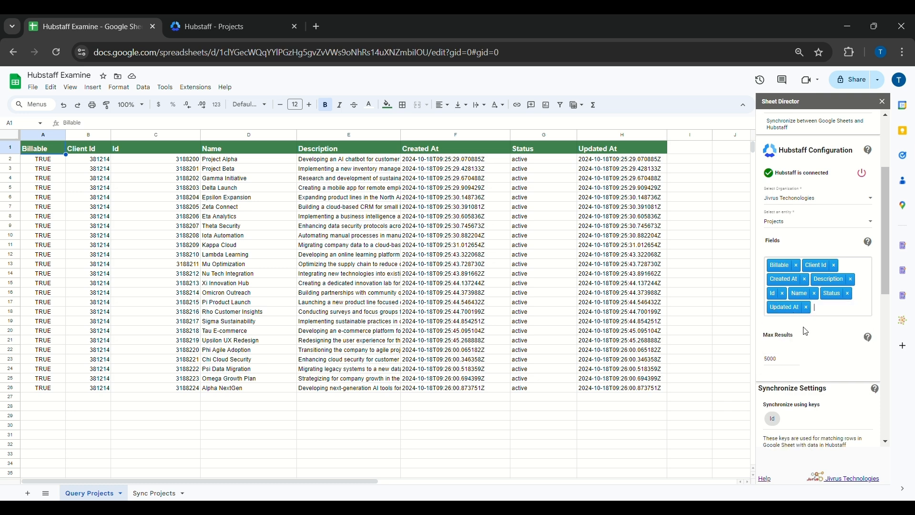
Set the synchronization's maximum results to 25.
{"action": "double_click", "coordinate": [780, 365]}
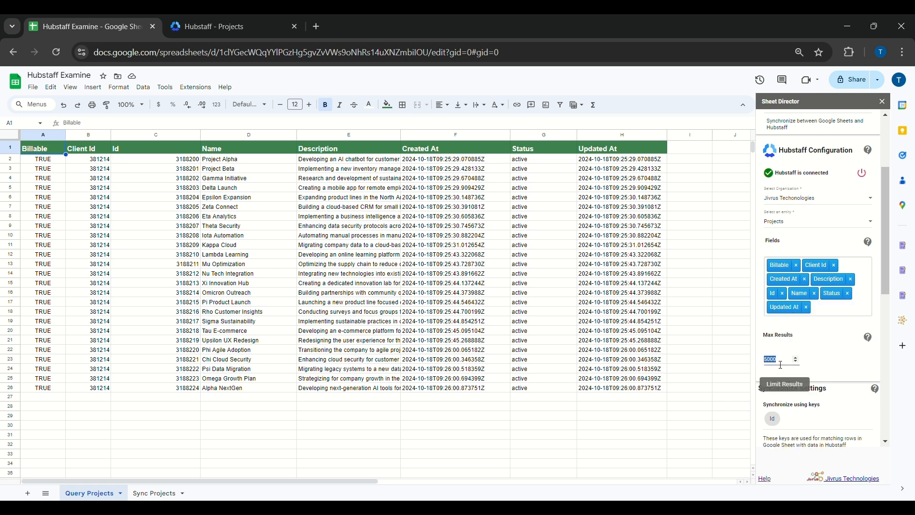
{"action": "key", "text": "BackSpace"}
{"action": "left_click", "coordinate": [822, 359]}
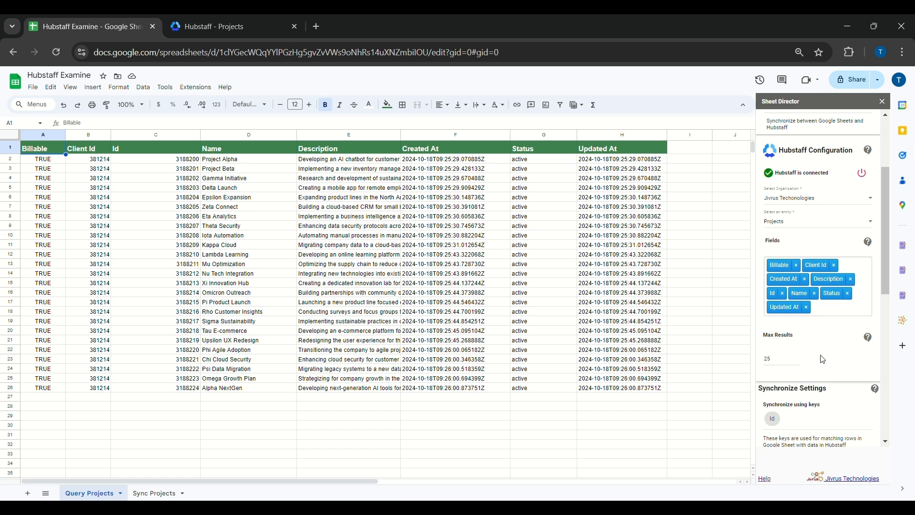
Examine the synchronization key and the conflict-handling section in the synchronize settings.
{"action": "scroll", "coordinate": [823, 359], "scroll_direction": "down", "scroll_amount": 3}
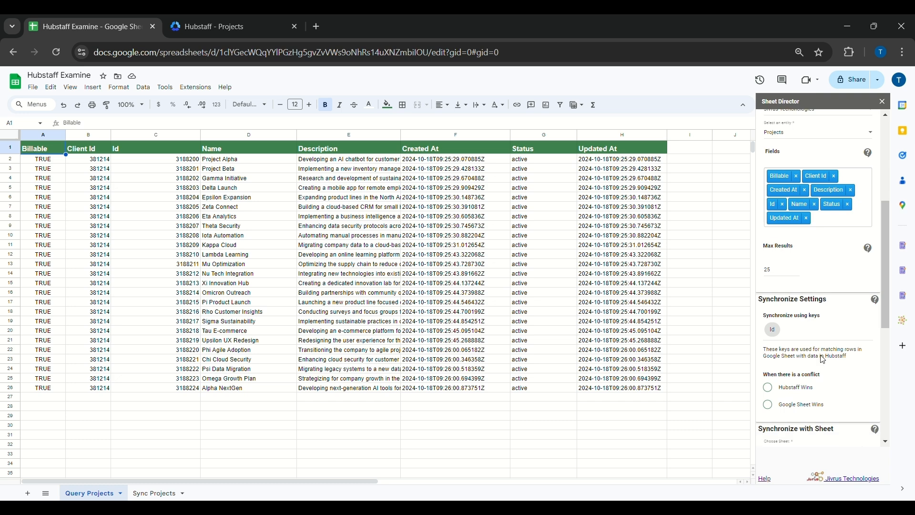
{"action": "triple_click", "coordinate": [791, 316]}
{"action": "left_click", "coordinate": [805, 327]}
{"action": "triple_click", "coordinate": [820, 375]}
{"action": "left_click", "coordinate": [827, 378]}
Compare the Hubstaff Wins and Google Sheet Wins conflict options and read the description of Hubstaff Wins.
{"action": "left_click", "coordinate": [802, 389]}
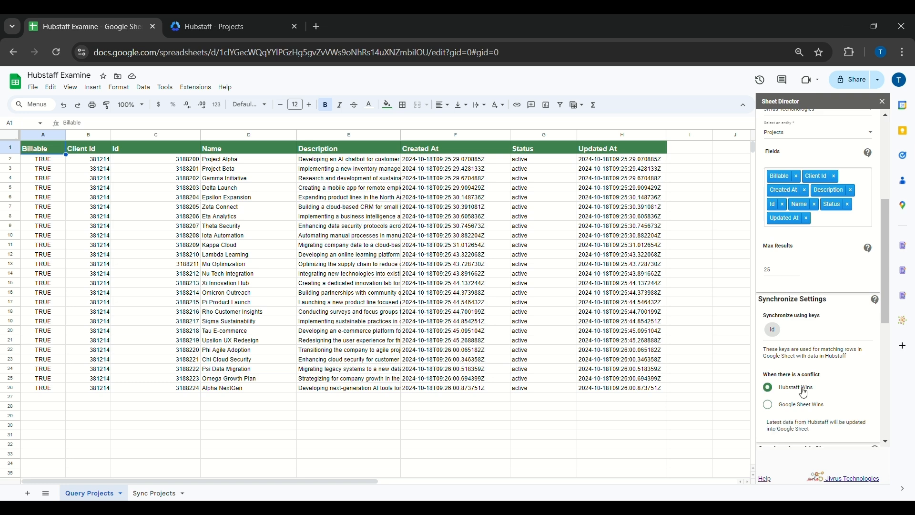
{"action": "left_click", "coordinate": [797, 406]}
{"action": "scroll", "coordinate": [882, 316], "scroll_direction": "down", "scroll_amount": 2}
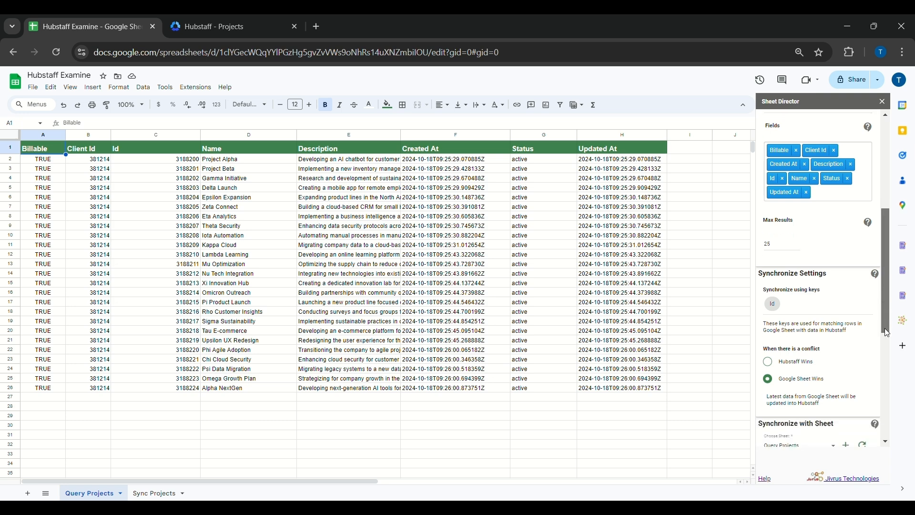
{"action": "left_click", "coordinate": [816, 324]}
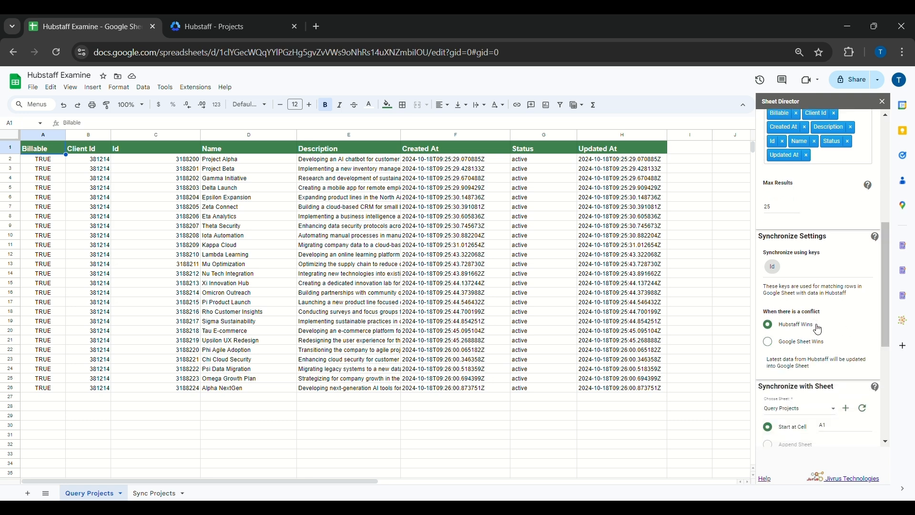
{"action": "left_click_drag", "start_coordinate": [768, 362], "coordinate": [867, 368]}
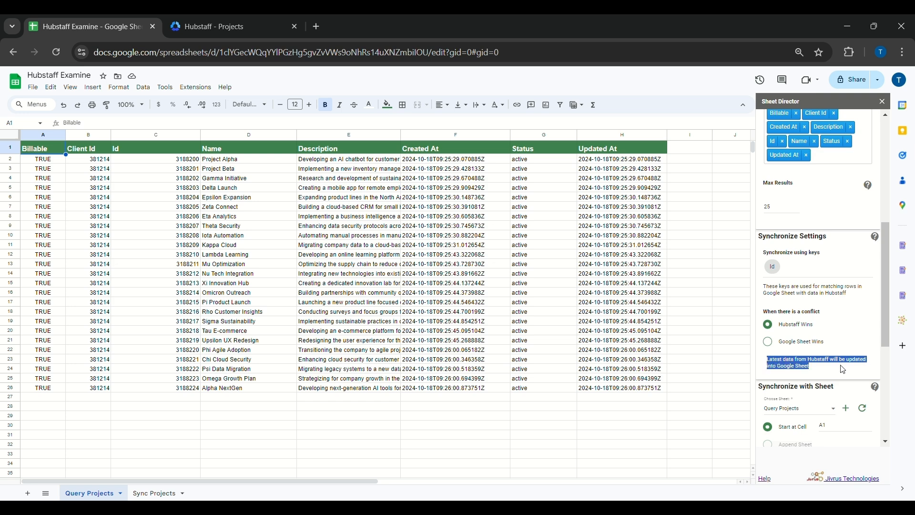
{"action": "left_click", "coordinate": [843, 369]}
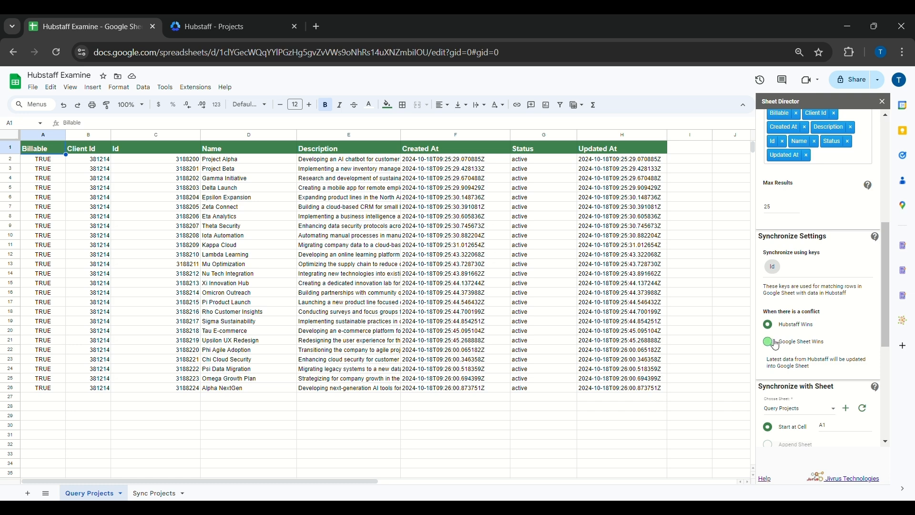
Set conflict handling to Google Sheet Wins and read that option's description.
{"action": "left_click", "coordinate": [774, 344]}
{"action": "left_click_drag", "start_coordinate": [767, 360], "coordinate": [852, 370]}
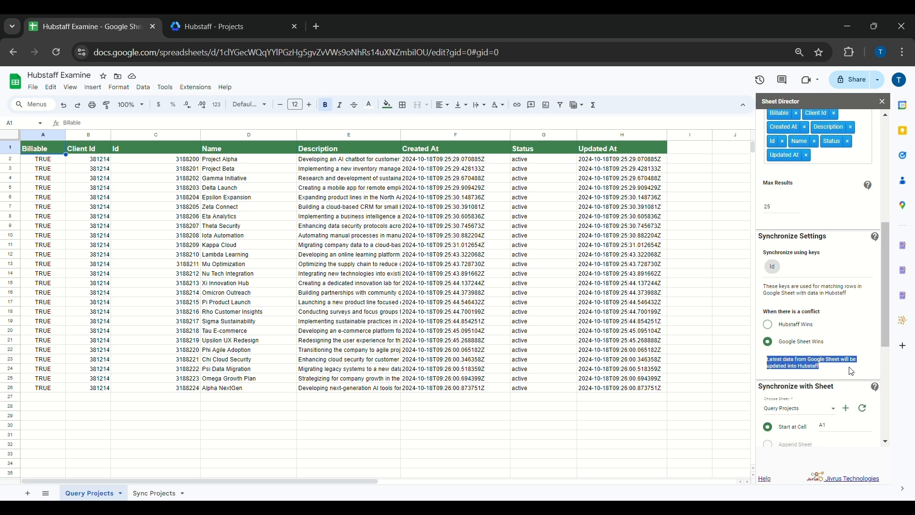
{"action": "left_click", "coordinate": [852, 371]}
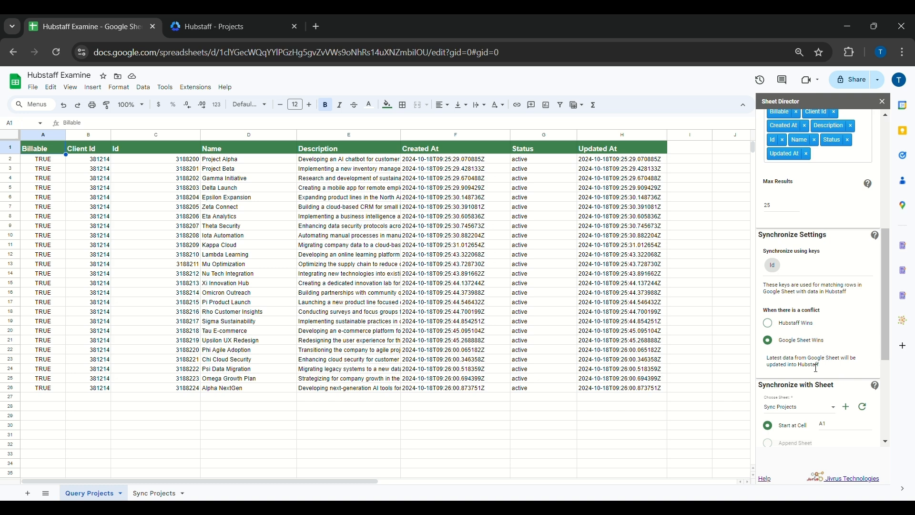
Choose Sync Projects as the sheet to synchronize, starting at cell A1, and execute the service.
{"action": "left_click", "coordinate": [789, 410]}
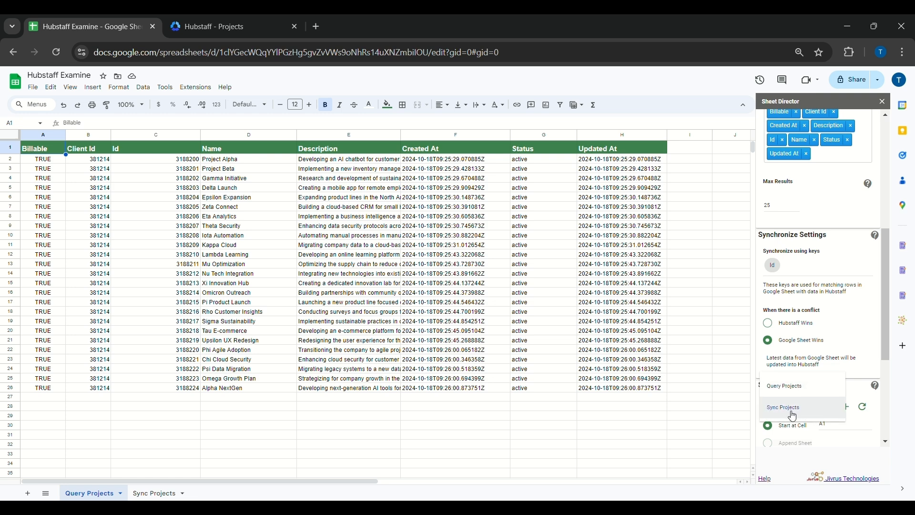
{"action": "left_click", "coordinate": [790, 408]}
{"action": "scroll", "coordinate": [846, 384], "scroll_direction": "down", "scroll_amount": 3}
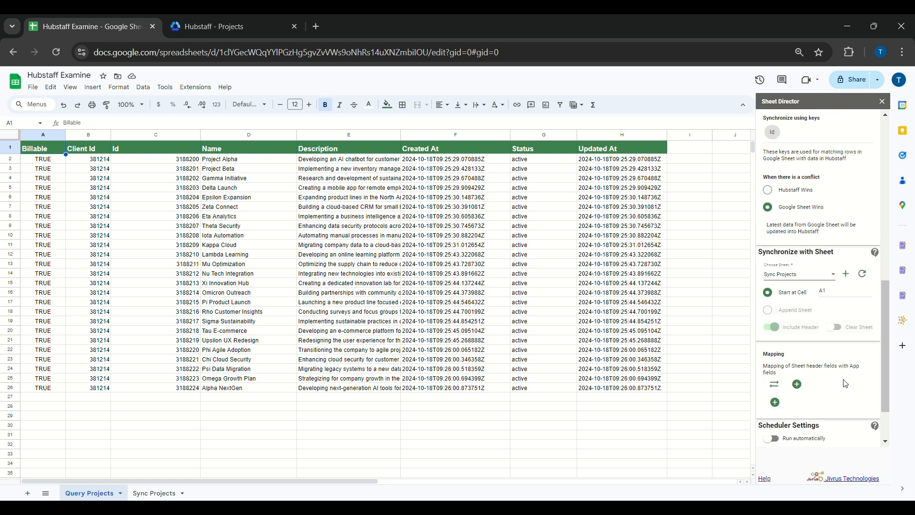
{"action": "left_click", "coordinate": [834, 299]}
{"action": "scroll", "coordinate": [833, 308], "scroll_direction": "down", "scroll_amount": 2}
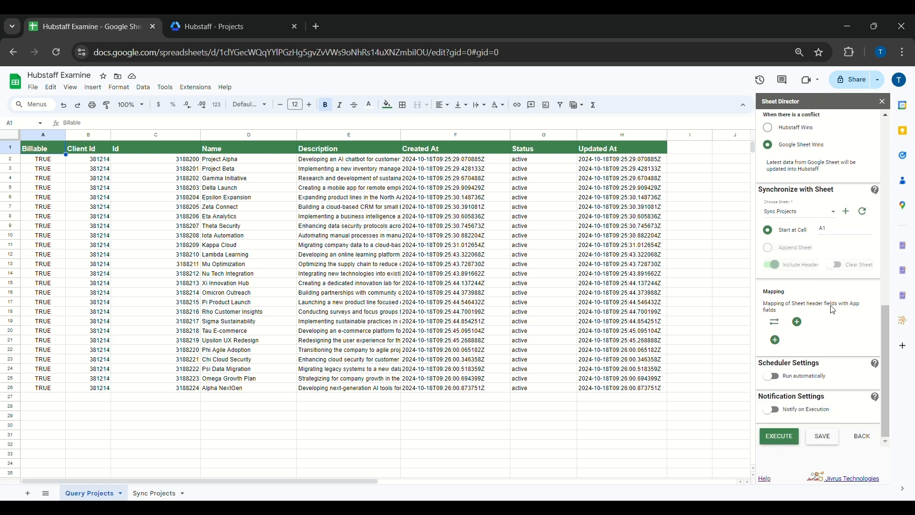
{"action": "left_click", "coordinate": [781, 437]}
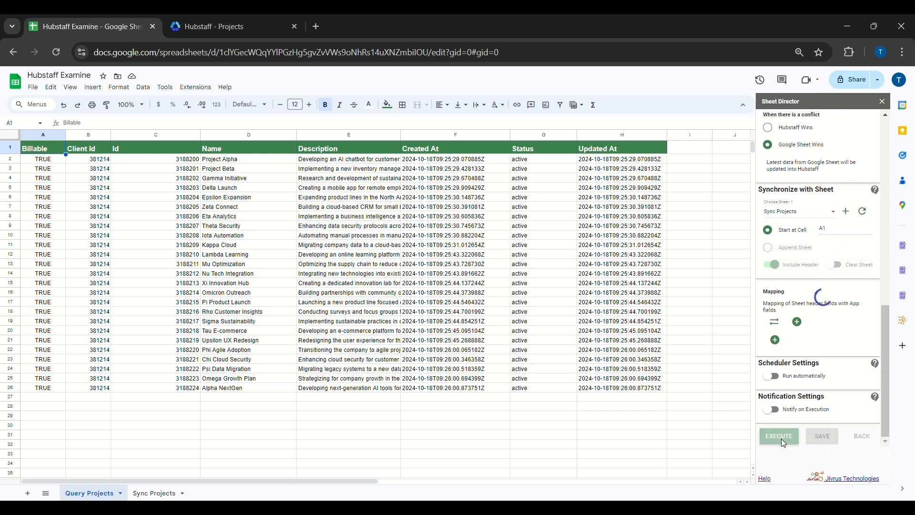
Open the Sync Projects sheet and get the new Hubstaff records into it.
{"action": "left_click", "coordinate": [156, 493]}
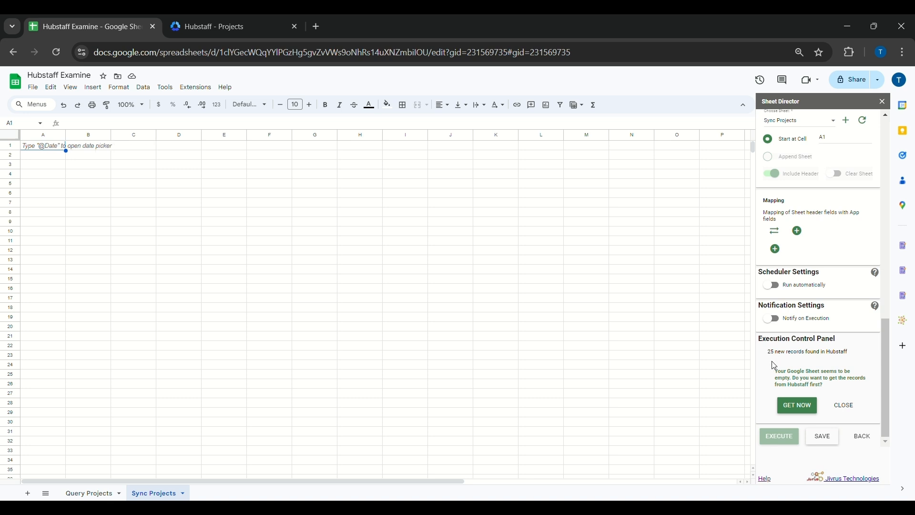
{"action": "triple_click", "coordinate": [778, 355]}
{"action": "left_click", "coordinate": [843, 361]}
{"action": "double_click", "coordinate": [785, 376]}
{"action": "triple_click", "coordinate": [786, 376]}
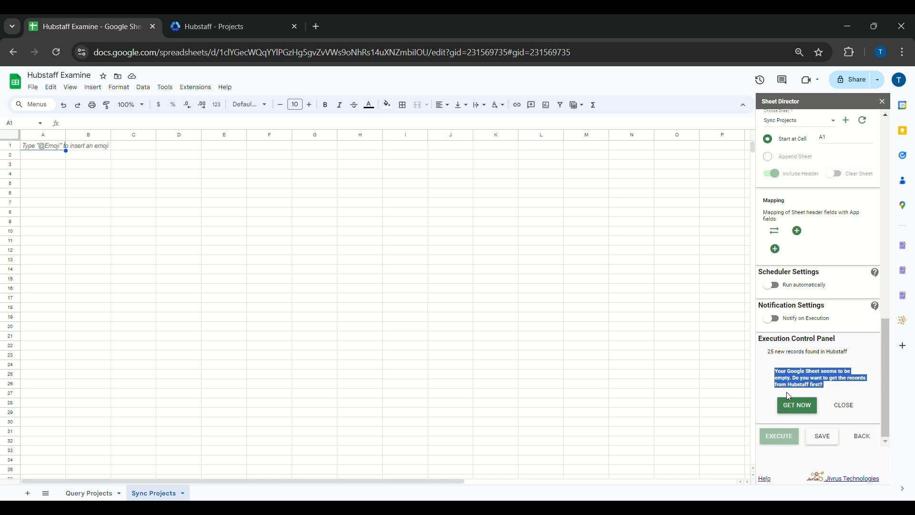
{"action": "left_click", "coordinate": [791, 392]}
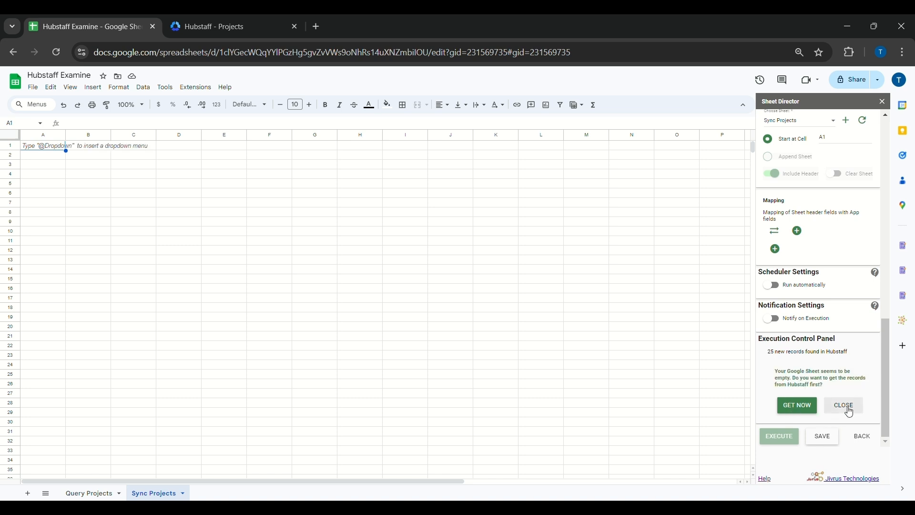
{"action": "left_click", "coordinate": [797, 409]}
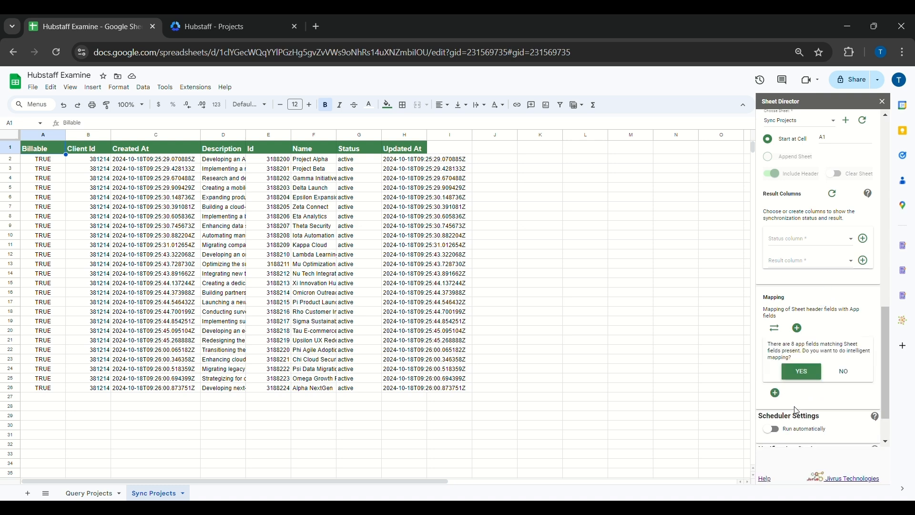
Accept the intelligent mapping of matching sheet and Hubstaff fields and check each mapped pair.
{"action": "left_click", "coordinate": [805, 372]}
{"action": "scroll", "coordinate": [805, 374], "scroll_direction": "down", "scroll_amount": 3}
{"action": "scroll", "coordinate": [806, 374], "scroll_direction": "down", "scroll_amount": 1}
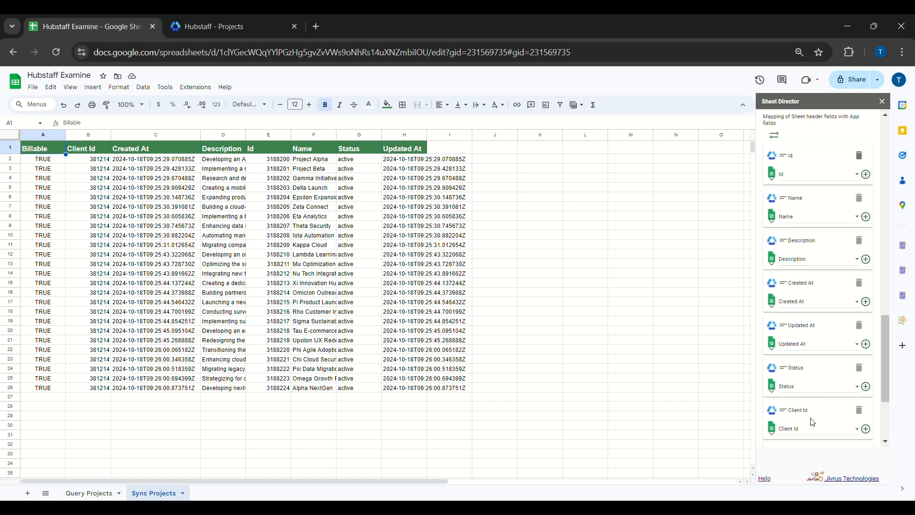
{"action": "scroll", "coordinate": [819, 398], "scroll_direction": "up", "scroll_amount": 6}
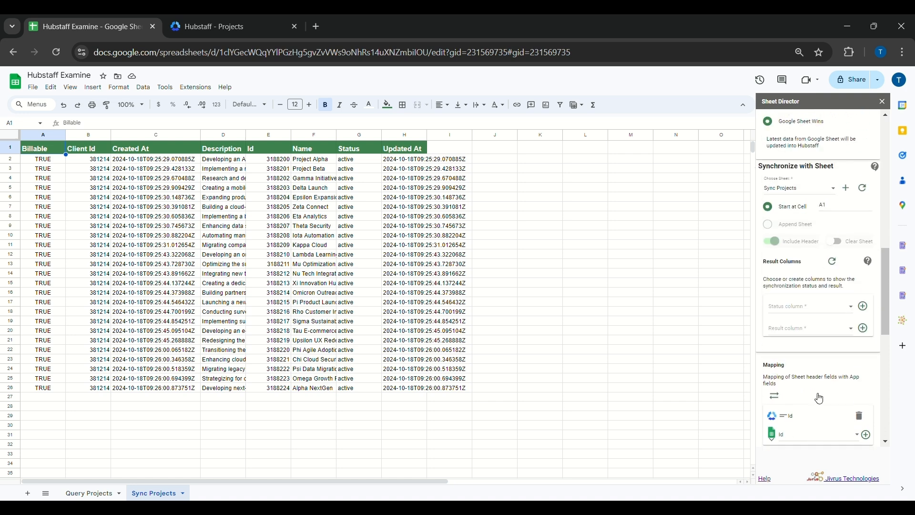
{"action": "scroll", "coordinate": [819, 398], "scroll_direction": "down", "scroll_amount": 2}
{"action": "left_click", "coordinate": [811, 364]}
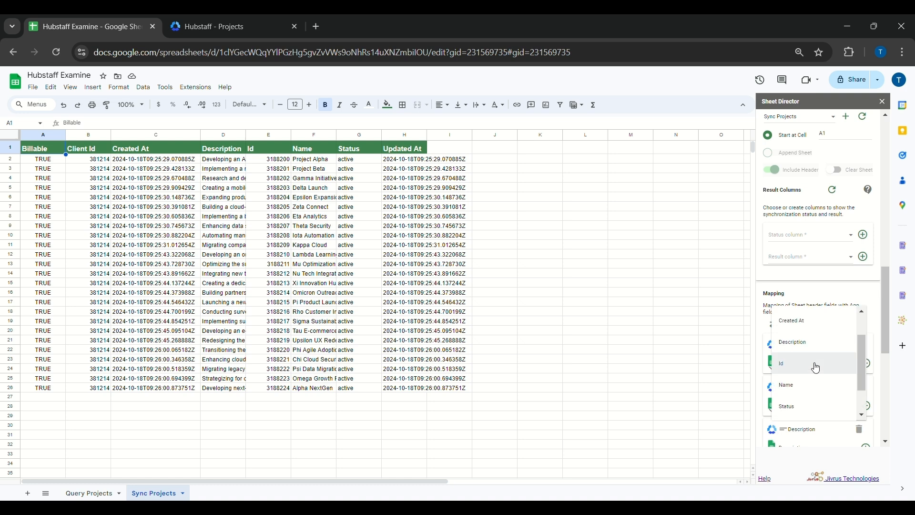
{"action": "left_click", "coordinate": [812, 364]}
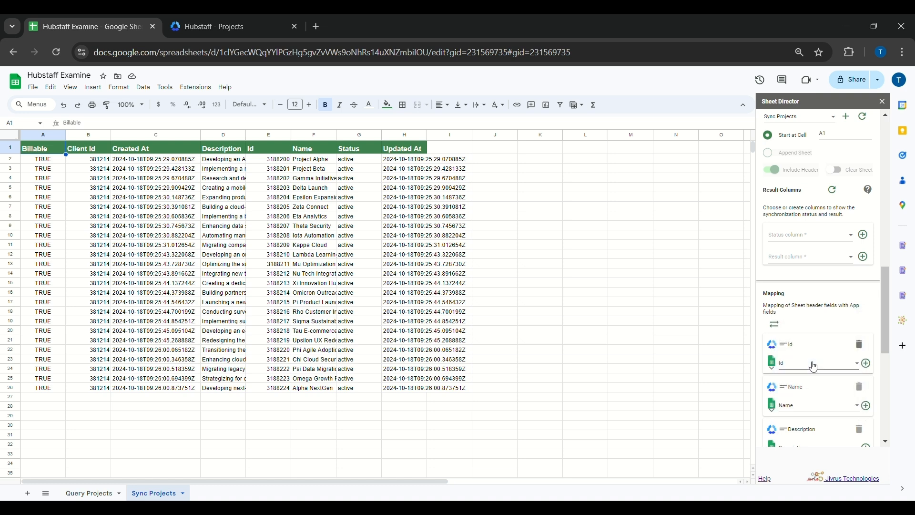
{"action": "scroll", "coordinate": [813, 367], "scroll_direction": "down", "scroll_amount": 5}
{"action": "scroll", "coordinate": [814, 367], "scroll_direction": "down", "scroll_amount": 2}
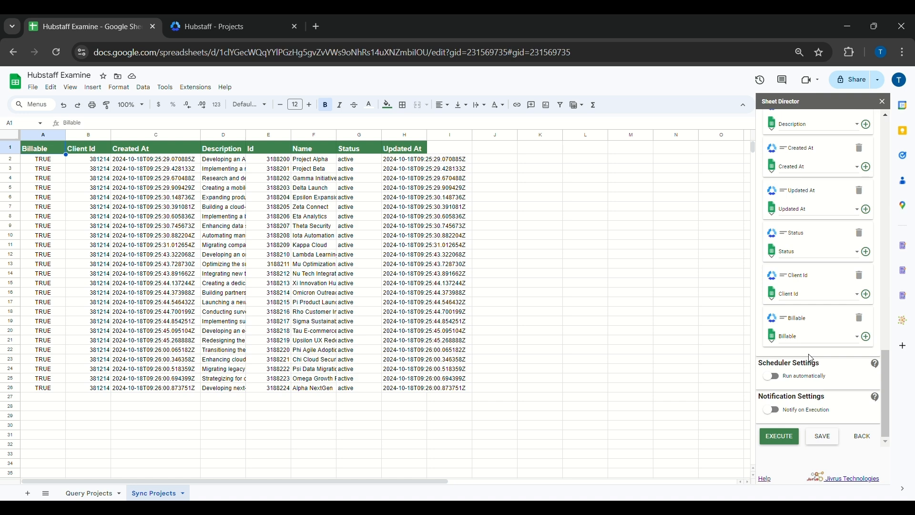
{"action": "scroll", "coordinate": [816, 352], "scroll_direction": "up", "scroll_amount": 5}
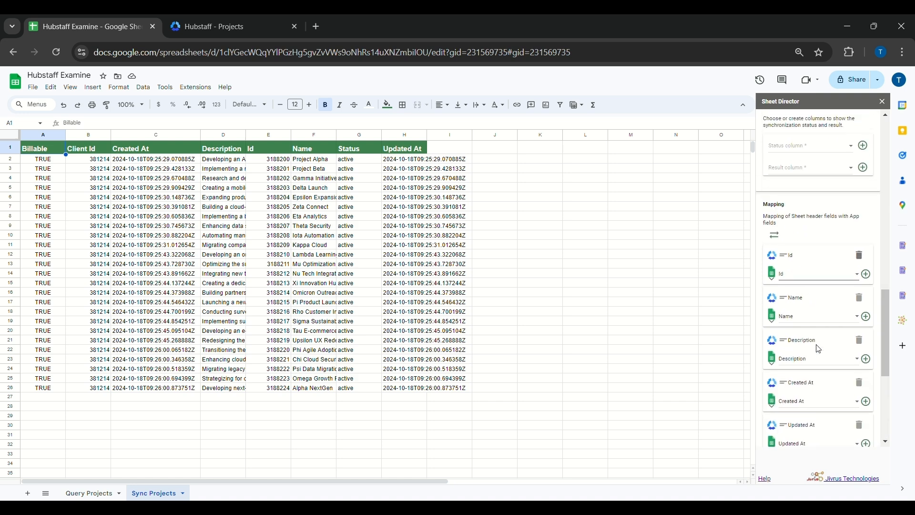
Create new status and result columns in the sheet for the synchronization output.
{"action": "scroll", "coordinate": [818, 349], "scroll_direction": "up", "scroll_amount": 2}
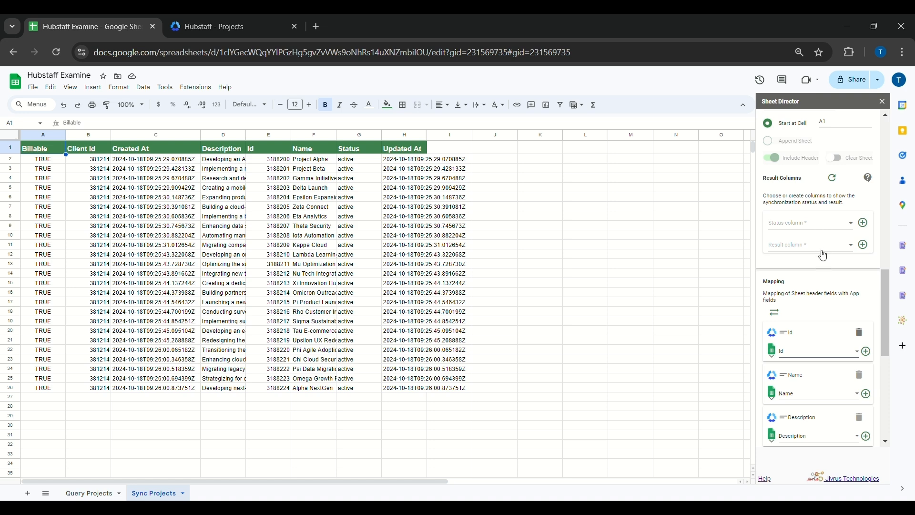
{"action": "left_click", "coordinate": [863, 224]}
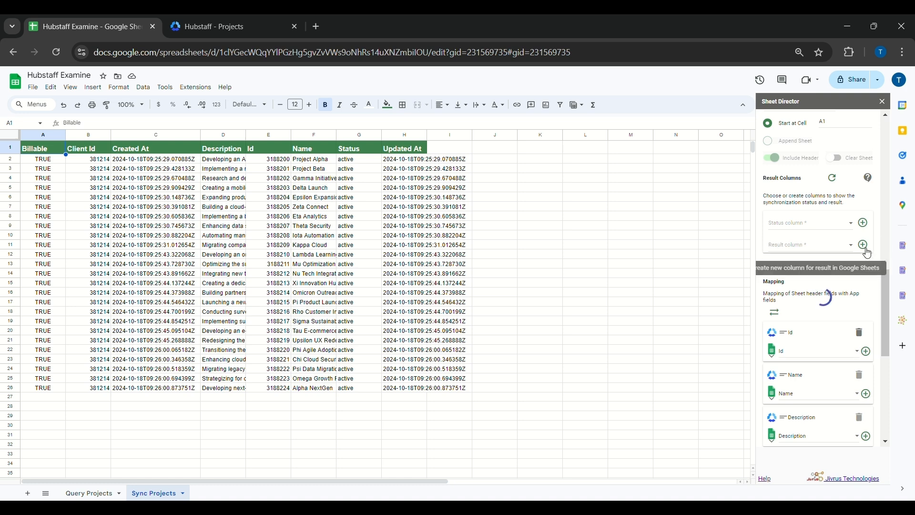
{"action": "left_click", "coordinate": [866, 249]}
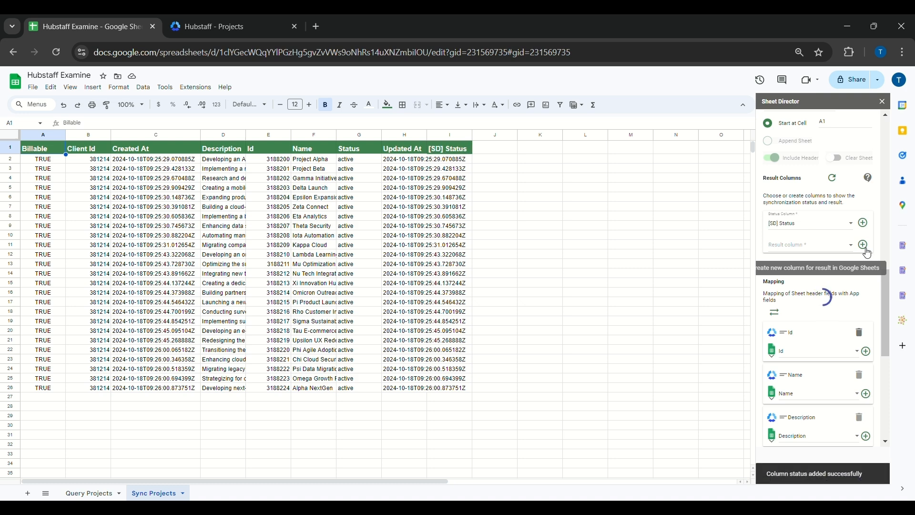
Fit the Name and Description columns to their contents and narrow the Updated At column.
{"action": "double_click", "coordinate": [341, 135]}
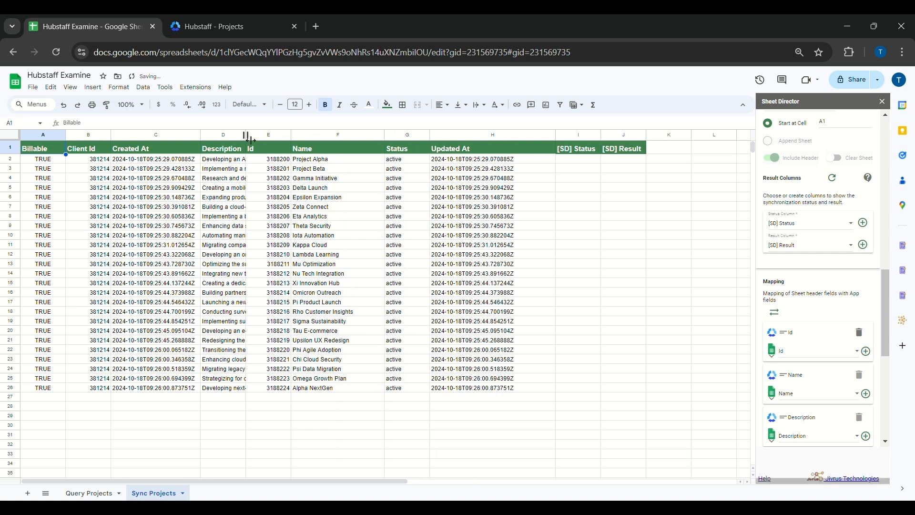
{"action": "double_click", "coordinate": [246, 135]}
{"action": "double_click", "coordinate": [418, 135]}
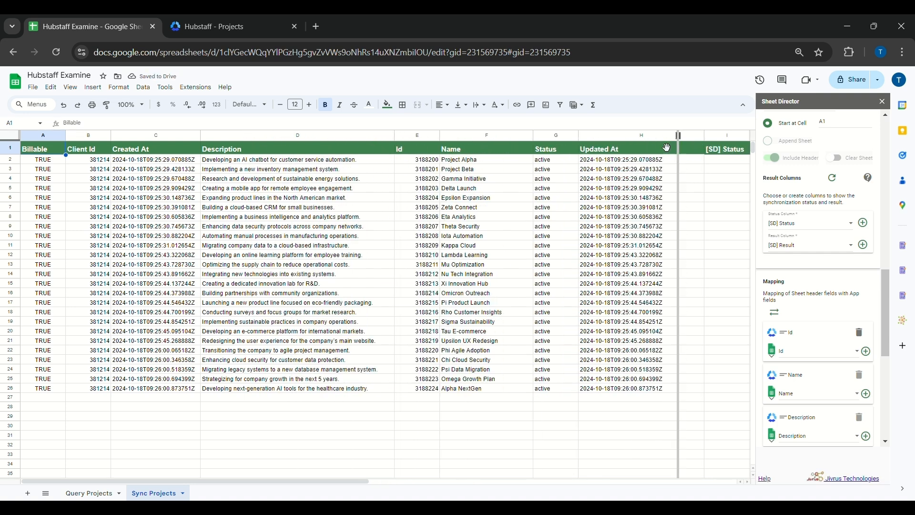
{"action": "double_click", "coordinate": [705, 136]}
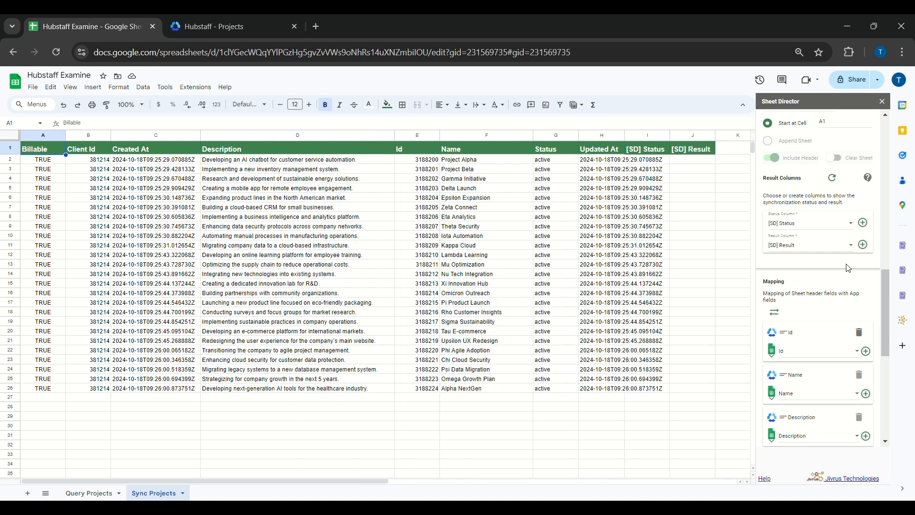
Switch to Hubstaff, open the Alpha NextGen project and examine its name and description.
{"action": "left_click", "coordinate": [352, 152]}
{"action": "left_click", "coordinate": [470, 149]}
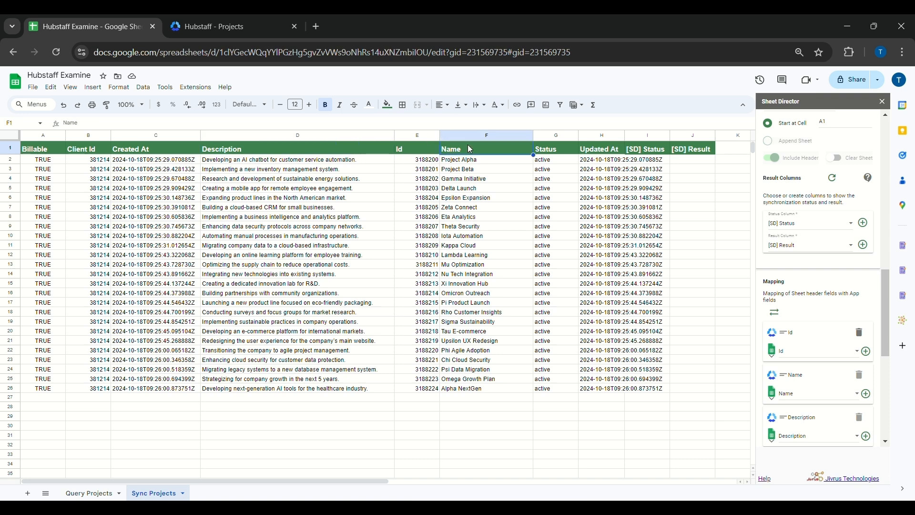
{"action": "left_click", "coordinate": [236, 17]}
{"action": "left_click", "coordinate": [244, 340]}
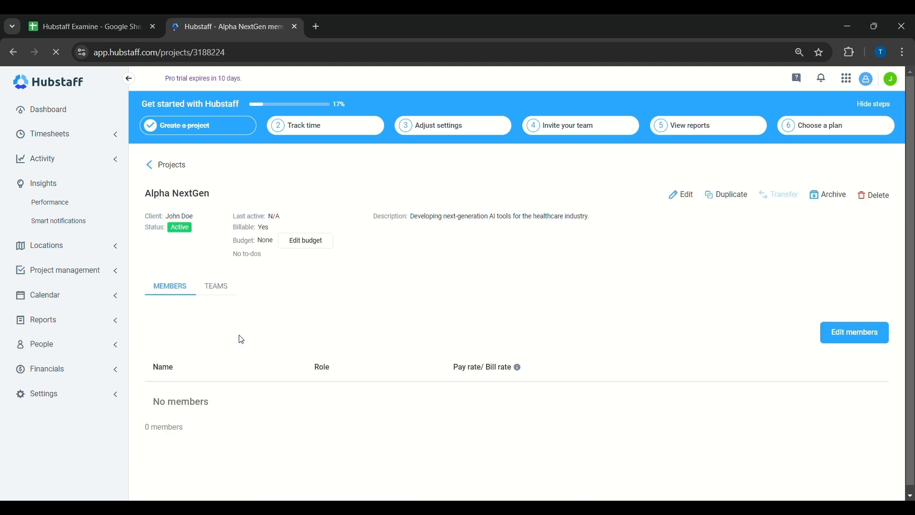
{"action": "triple_click", "coordinate": [192, 200]}
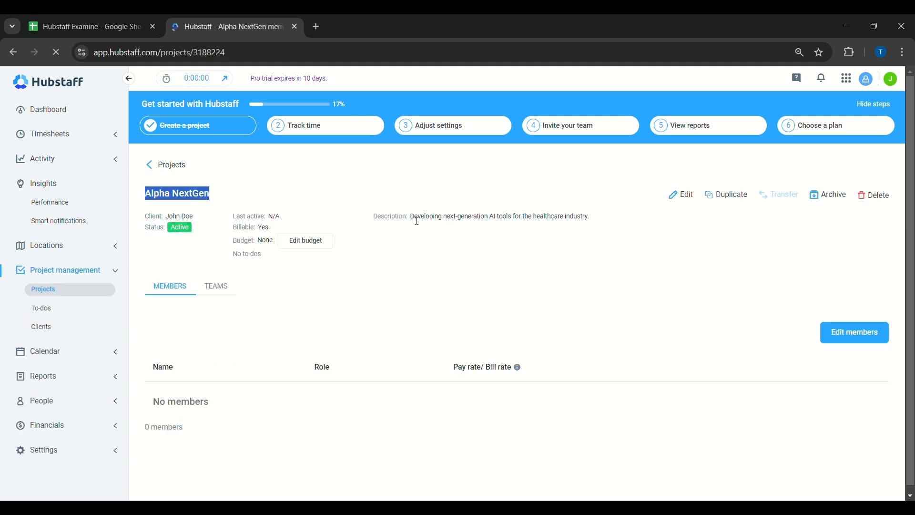
{"action": "left_click_drag", "start_coordinate": [411, 217], "coordinate": [575, 217]}
In row 26 of the sheet, set Name to "Video making on Jira" and Description to "Video making on Jira include Query, Post and sync service".
{"action": "left_click", "coordinate": [109, 20]}
{"action": "left_click", "coordinate": [477, 388]}
{"action": "type", "text": "Video making on Jira"}
{"action": "key", "text": "Up"}
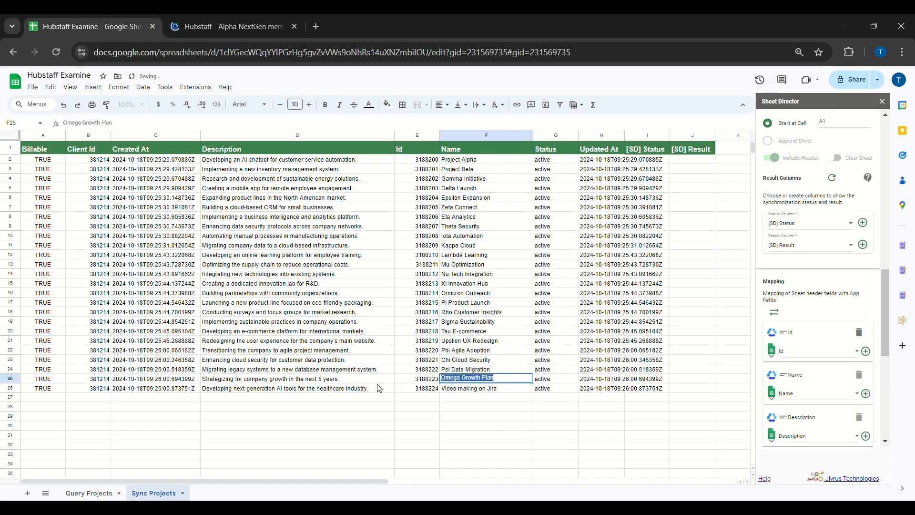
{"action": "left_click", "coordinate": [370, 390]}
{"action": "type", "text": "Video making on Jira include"}
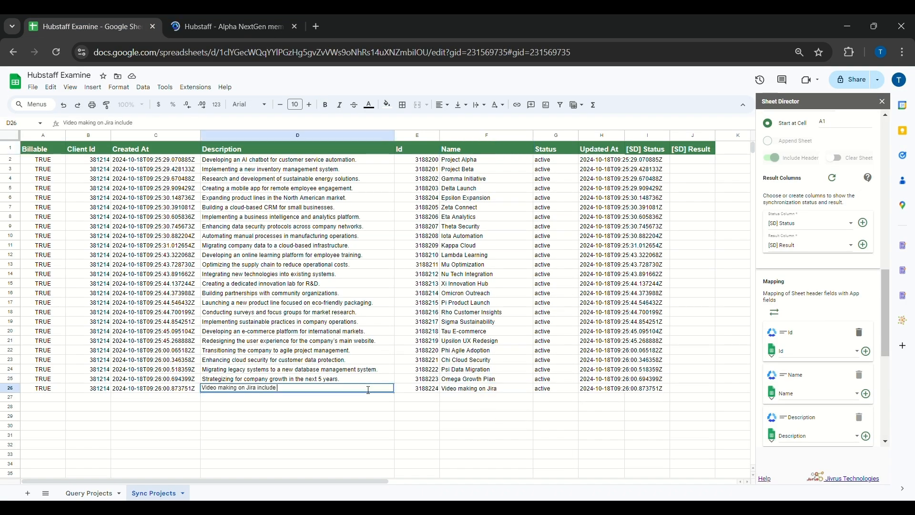
{"action": "type", "text": " Query, Post and sync service"}
In row 25, set Name to "Google Contacts Post improvements" and Description to "Google Contacts Post improvements and reply back to customer".
{"action": "double_click", "coordinate": [489, 382]}
{"action": "type", "text": "Google Contacts Po"}
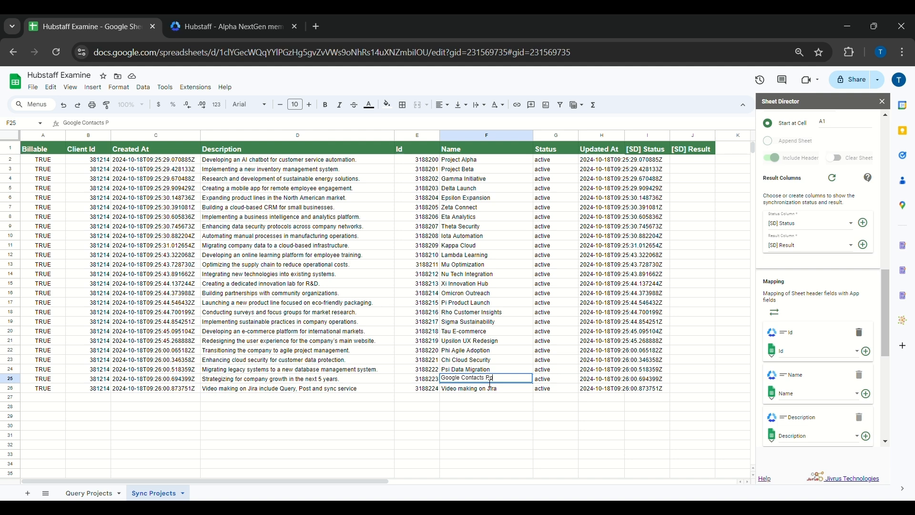
{"action": "type", "text": "st improvements"}
{"action": "key", "text": "ctrl+a"}
{"action": "key", "text": "ctrl+c"}
{"action": "double_click", "coordinate": [312, 382]}
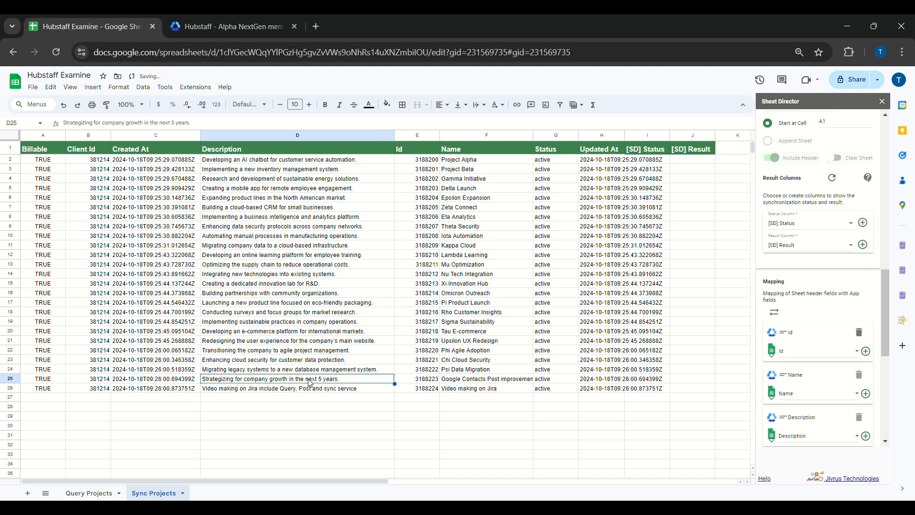
{"action": "key", "text": "ctrl+a"}
{"action": "key", "text": "ctrl+v"}
{"action": "type", "text": "and reply back to customer"}
{"action": "key", "text": "Return"}
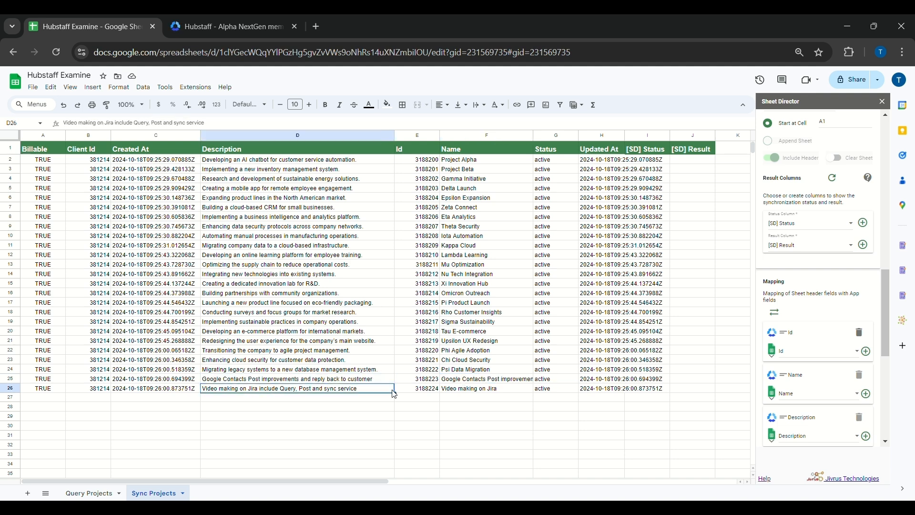
Execute the service and review the record summary in the execution control panel.
{"action": "scroll", "coordinate": [855, 364], "scroll_direction": "down", "scroll_amount": 7}
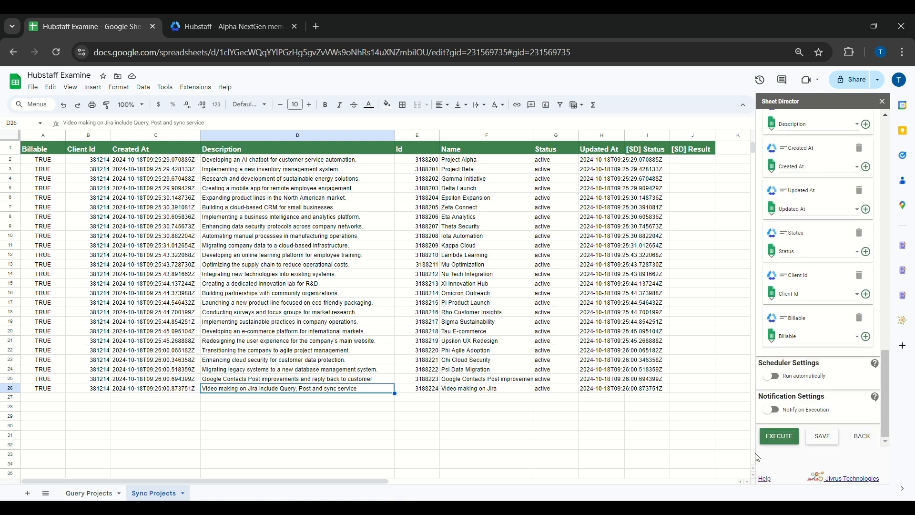
{"action": "left_click", "coordinate": [771, 440]}
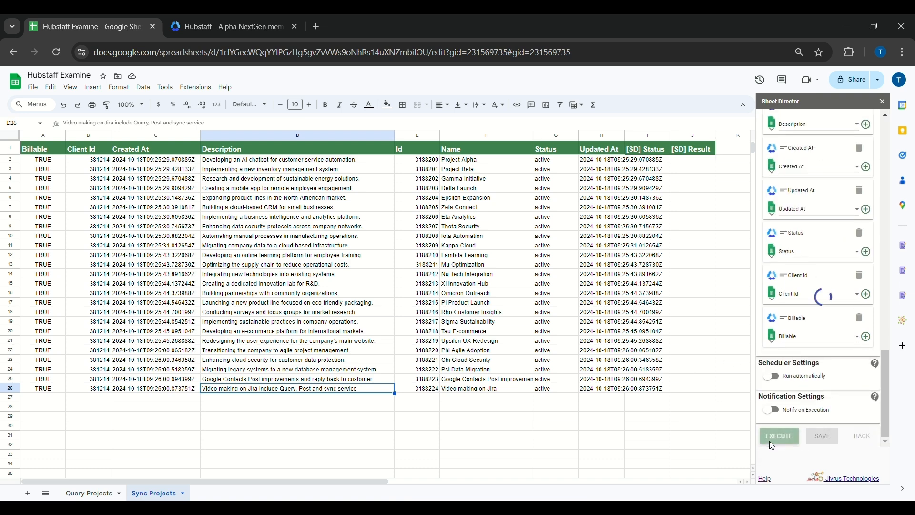
{"action": "scroll", "coordinate": [773, 446], "scroll_direction": "down", "scroll_amount": 3}
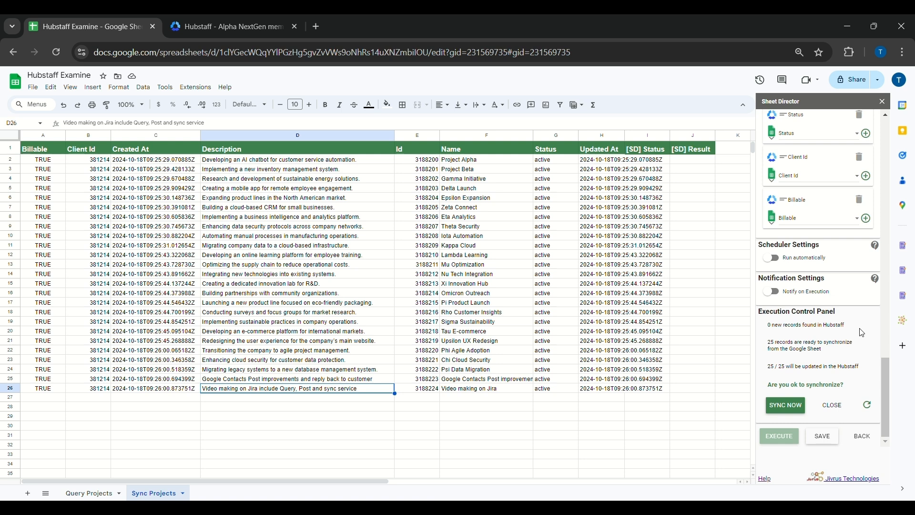
{"action": "triple_click", "coordinate": [845, 332]}
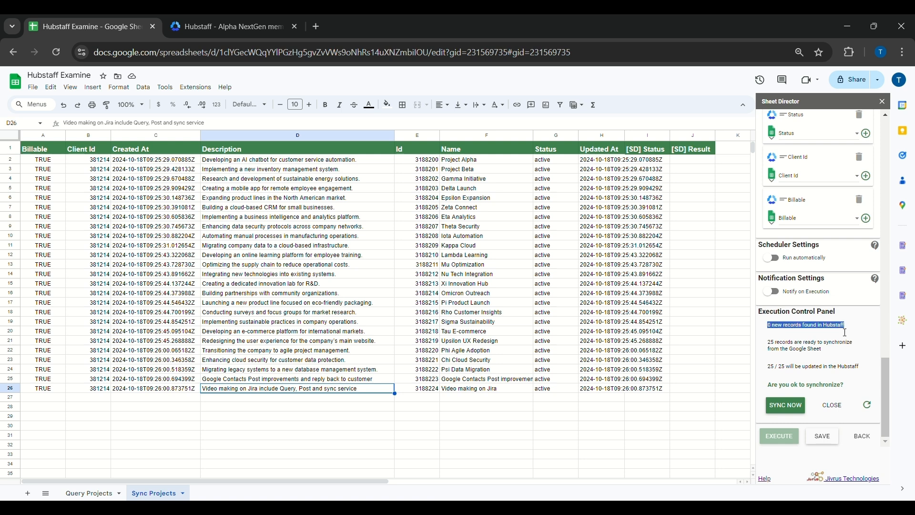
{"action": "triple_click", "coordinate": [828, 350]}
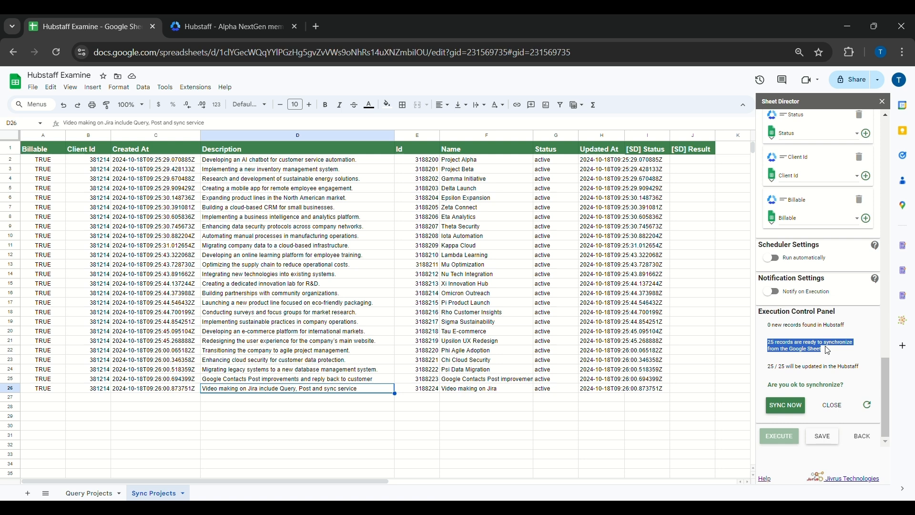
{"action": "triple_click", "coordinate": [830, 370]}
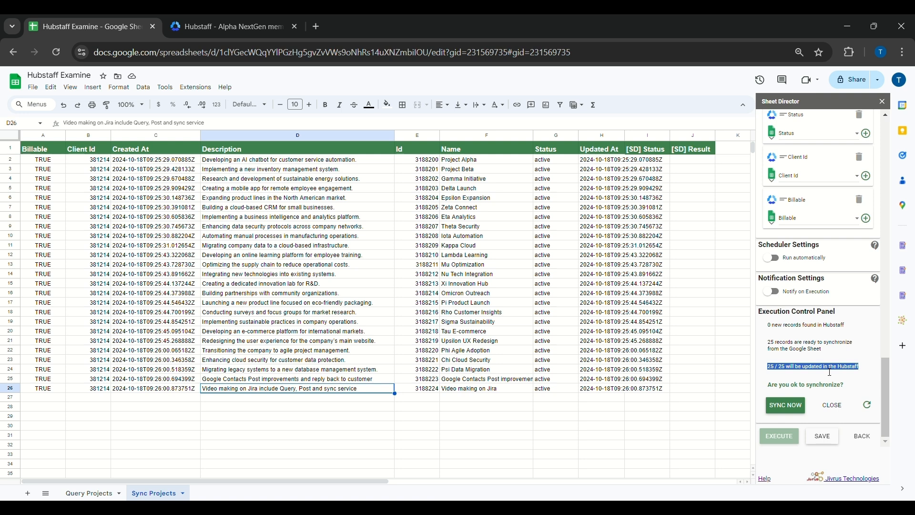
{"action": "triple_click", "coordinate": [829, 388]}
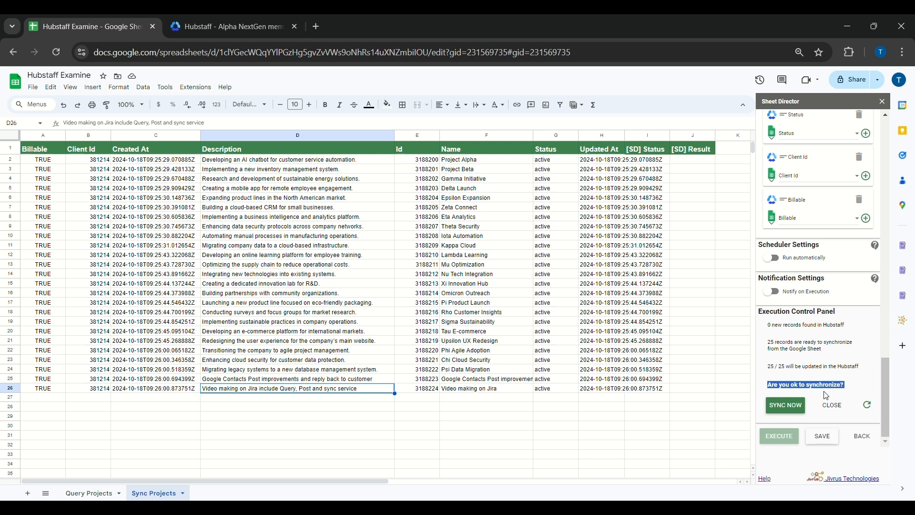
{"action": "left_click", "coordinate": [827, 395]}
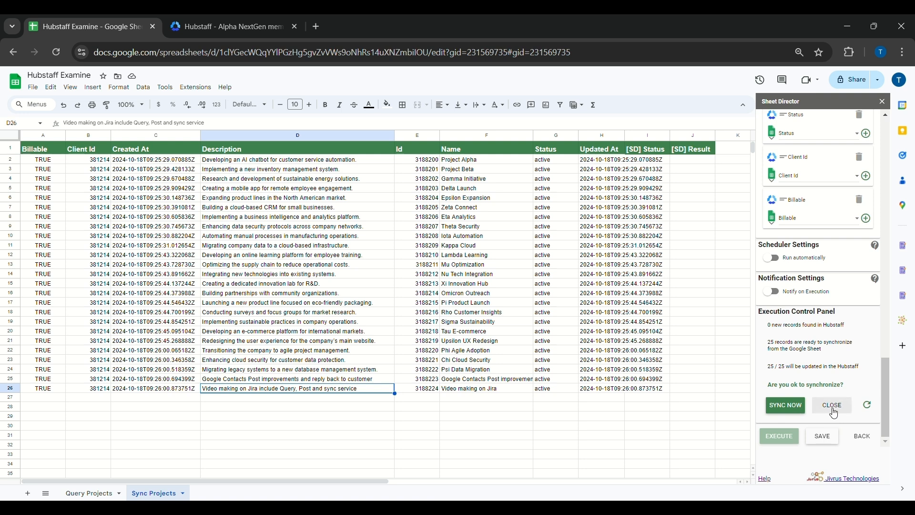
Start synchronizing the records to Hubstaff and widen the [SD] Status column to show its full text.
{"action": "left_click", "coordinate": [791, 412]}
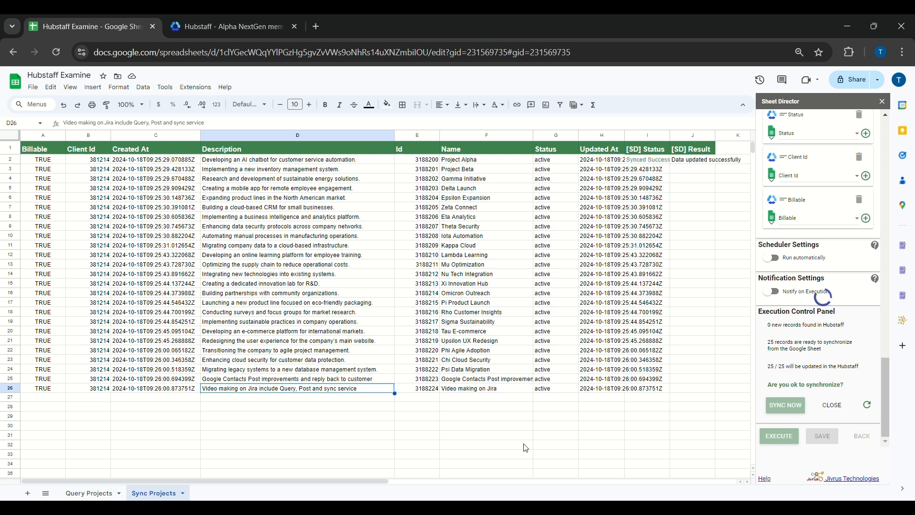
{"action": "left_click_drag", "start_coordinate": [388, 480], "coordinate": [403, 481]}
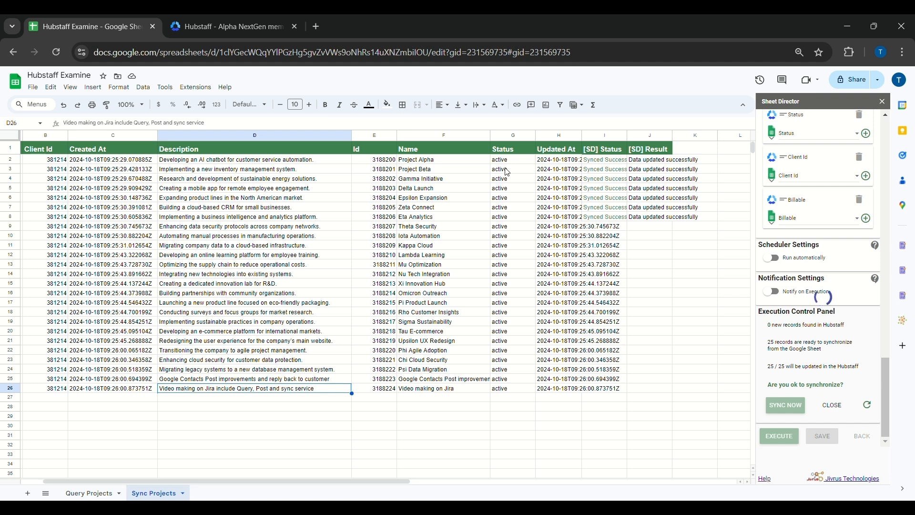
{"action": "left_click_drag", "start_coordinate": [629, 136], "coordinate": [668, 134]}
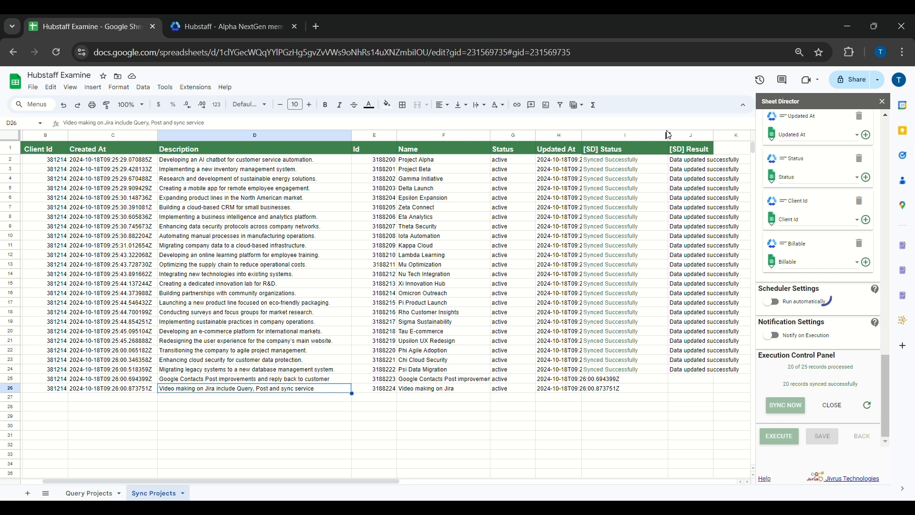
Copy the name "Video making on Jira" from the sheet, find it in the Hubstaff project list and open that project.
{"action": "left_click", "coordinate": [271, 19]}
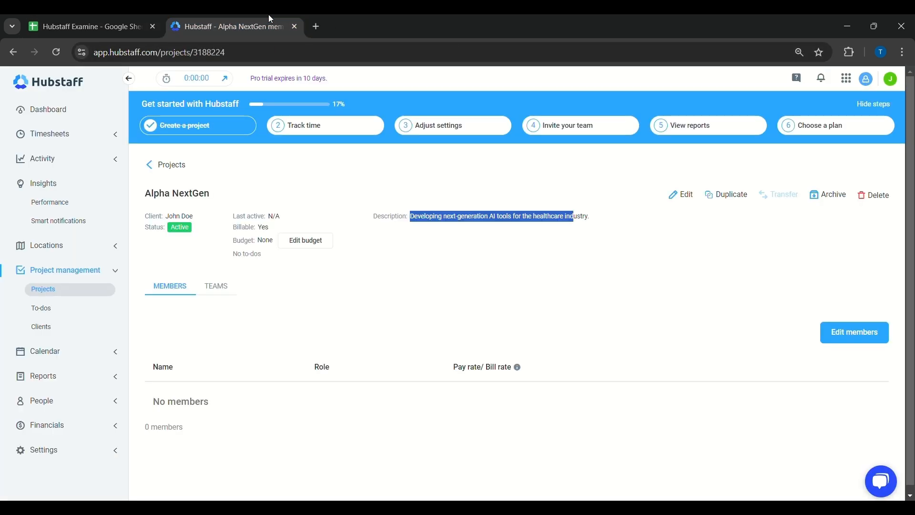
{"action": "left_click", "coordinate": [62, 292]}
{"action": "left_click", "coordinate": [86, 26]}
{"action": "left_click", "coordinate": [406, 391]}
{"action": "key", "text": "ctrl+c"}
{"action": "key", "text": "ctrl+Tab"}
{"action": "key", "text": "ctrl+f"}
{"action": "key", "text": "ctrl+v"}
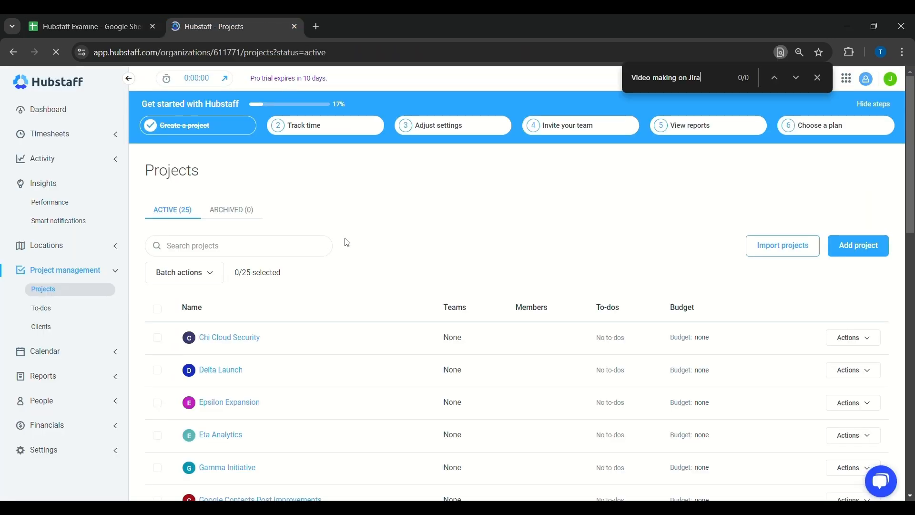
{"action": "left_click", "coordinate": [237, 336]}
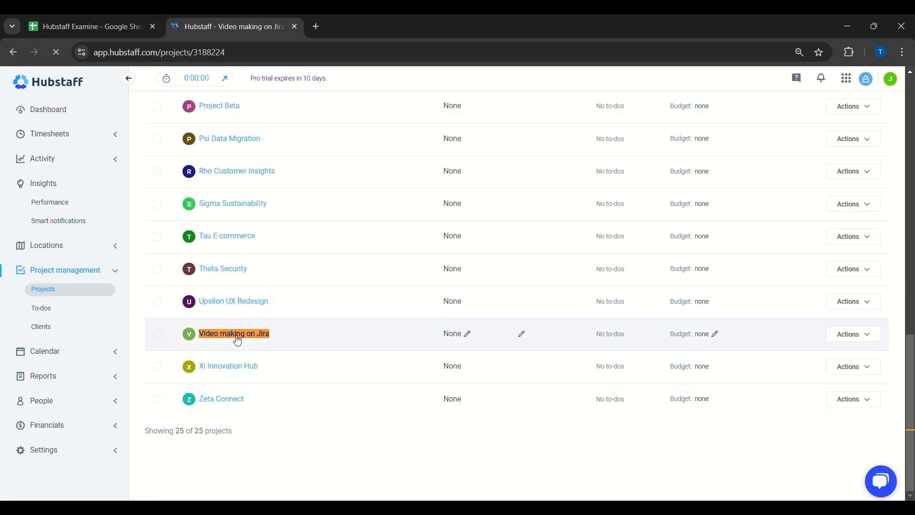
Copy the project's description from Hubstaff and find it in the Sync Projects sheet to compare.
{"action": "left_click_drag", "start_coordinate": [411, 216], "coordinate": [578, 218]}
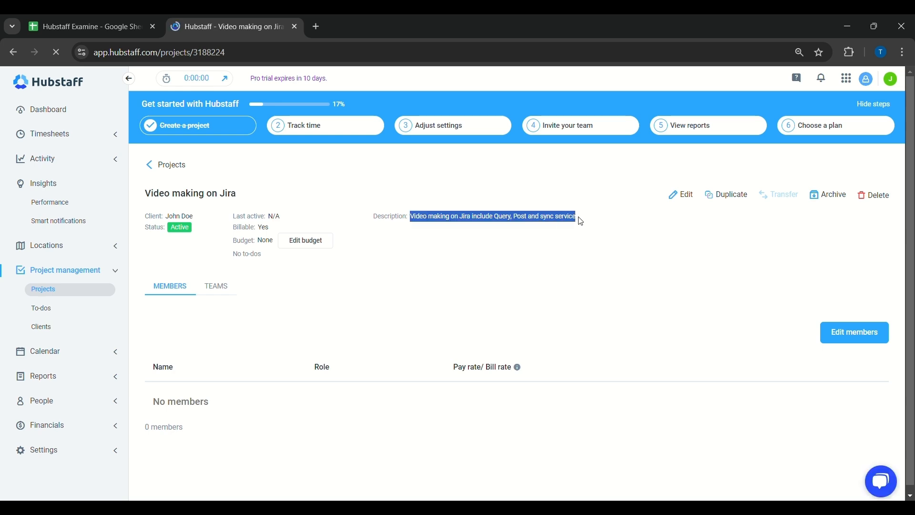
{"action": "key", "text": "ctrl+c"}
{"action": "left_click", "coordinate": [85, 27]}
{"action": "key", "text": "ctrl+f"}
{"action": "key", "text": "ctrl+v"}
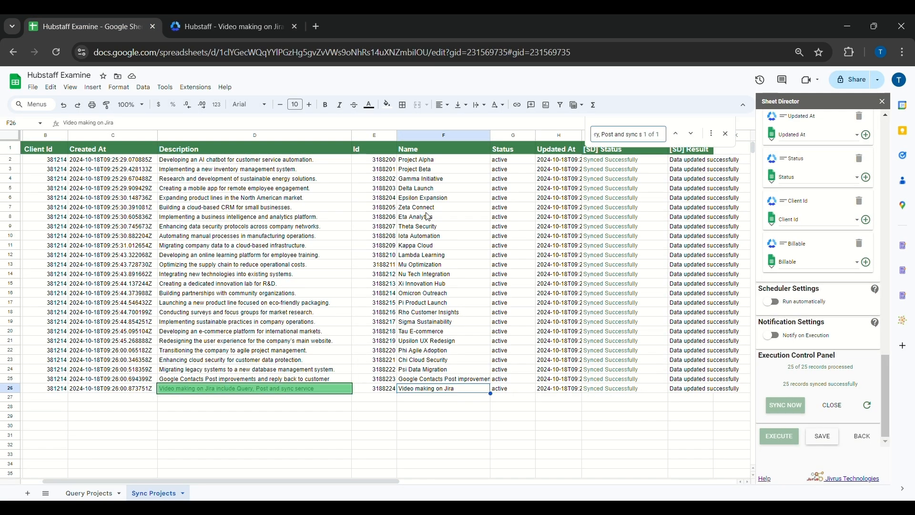
Find the sheet's "Google Contacts Post improvements" name in the Hubstaff project list and open that project.
{"action": "double_click", "coordinate": [450, 381]}
{"action": "key", "text": "ctrl+a"}
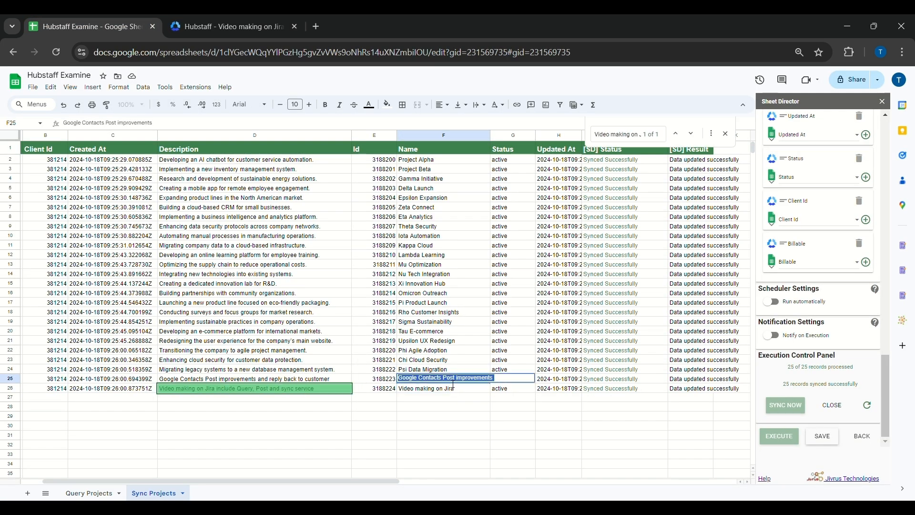
{"action": "left_click", "coordinate": [215, 19]}
{"action": "left_click", "coordinate": [64, 288]}
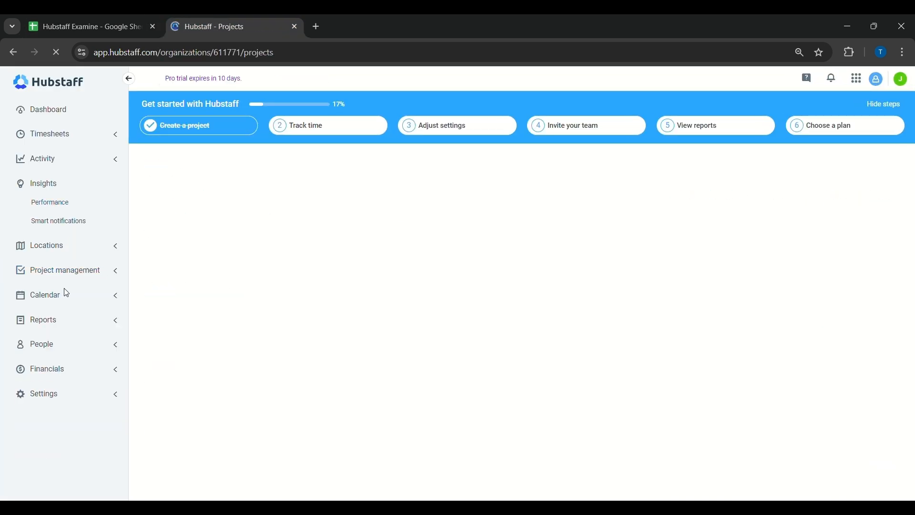
{"action": "key", "text": "ctrl+f"}
{"action": "key", "text": "ctrl+v"}
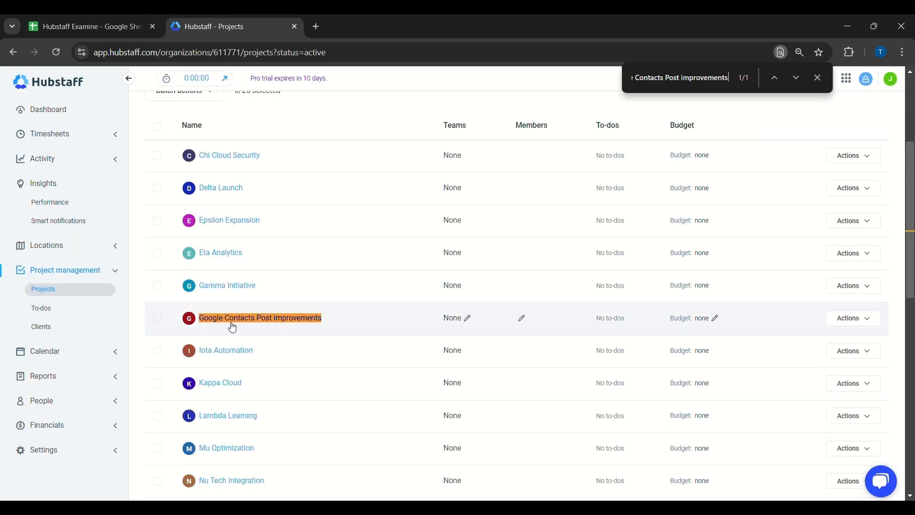
{"action": "left_click", "coordinate": [237, 319]}
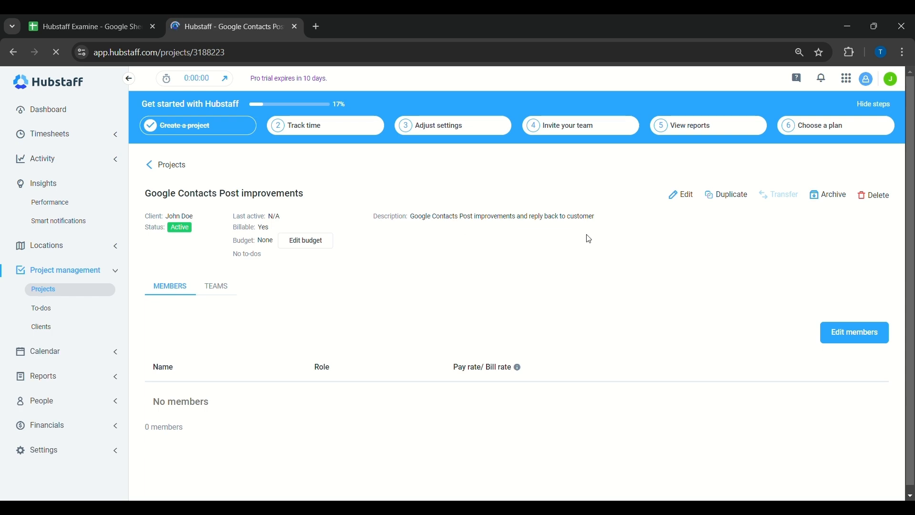
Compare the Google Contacts Post improvements project's description and name in Hubstaff with row 25 of the sheet.
{"action": "left_click_drag", "start_coordinate": [411, 217], "coordinate": [599, 229]}
{"action": "key", "text": "ctrl+Tab"}
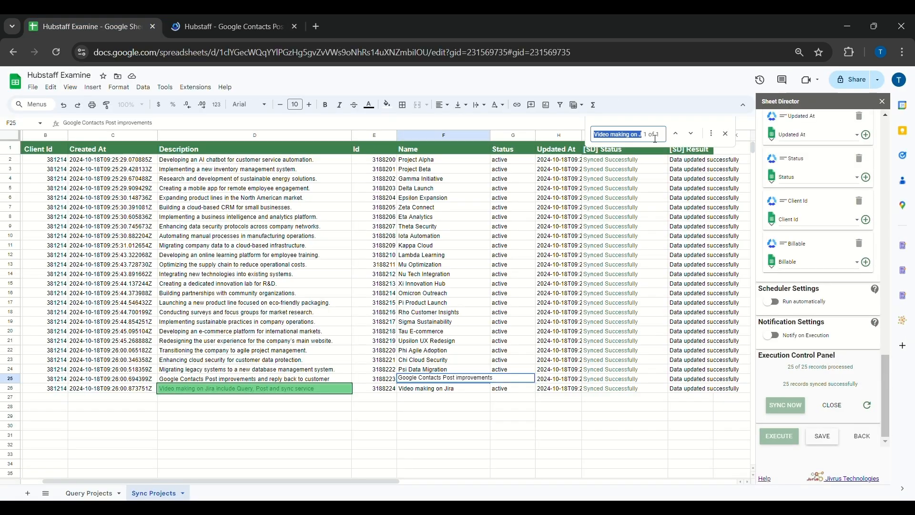
{"action": "key", "text": "ctrl+v"}
{"action": "key", "text": "Return"}
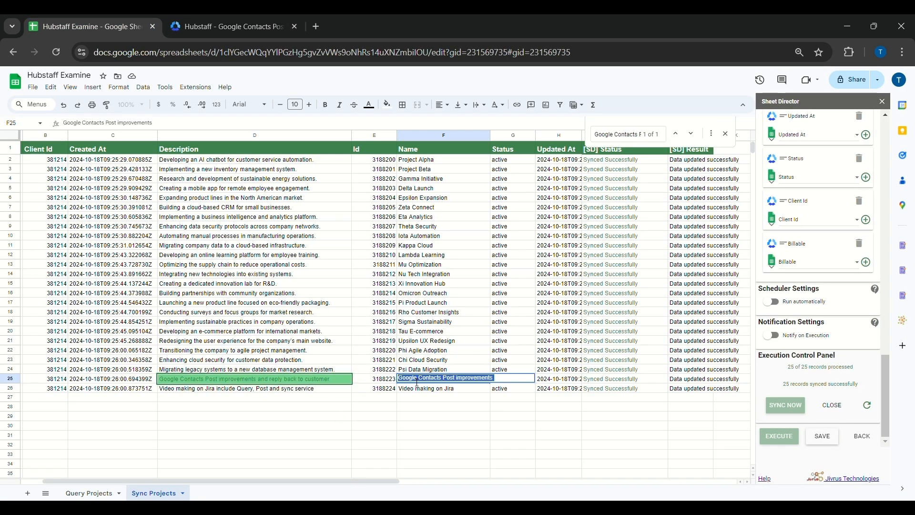
{"action": "left_click", "coordinate": [200, 19]}
{"action": "triple_click", "coordinate": [186, 195]}
{"action": "left_click", "coordinate": [403, 251]}
{"action": "left_click", "coordinate": [156, 18]}
{"action": "left_click", "coordinate": [512, 397]}
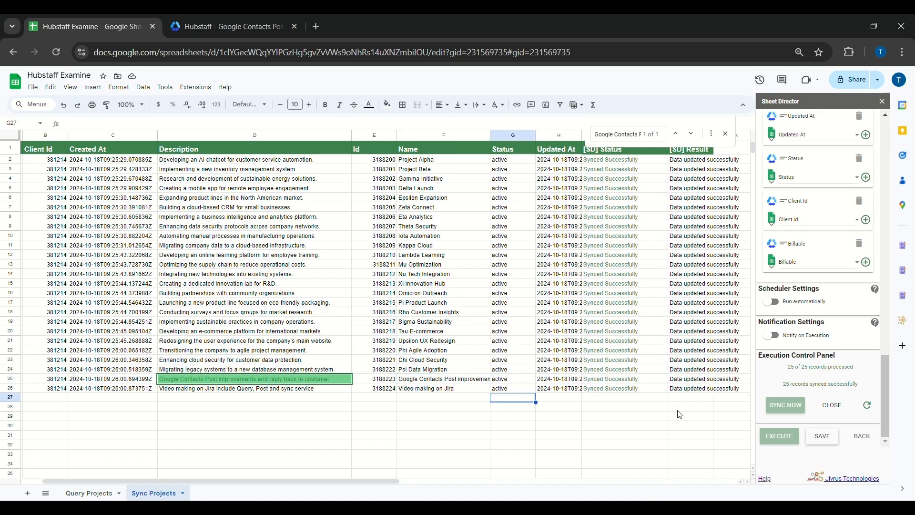
Close the sync results and the find bar, and set the conflict rule to Hubstaff Wins.
{"action": "left_click", "coordinate": [834, 406]}
{"action": "scroll", "coordinate": [848, 261], "scroll_direction": "up", "scroll_amount": 5}
{"action": "scroll", "coordinate": [847, 261], "scroll_direction": "up", "scroll_amount": 3}
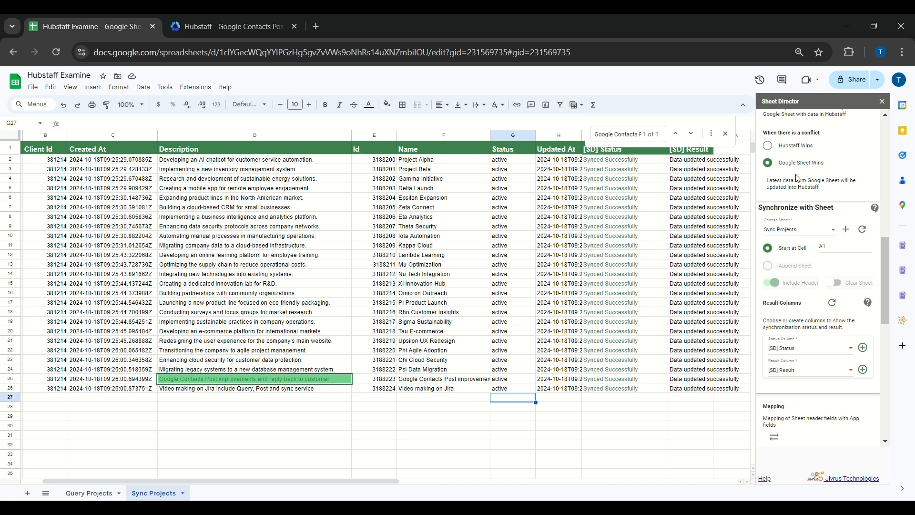
{"action": "left_click", "coordinate": [800, 149]}
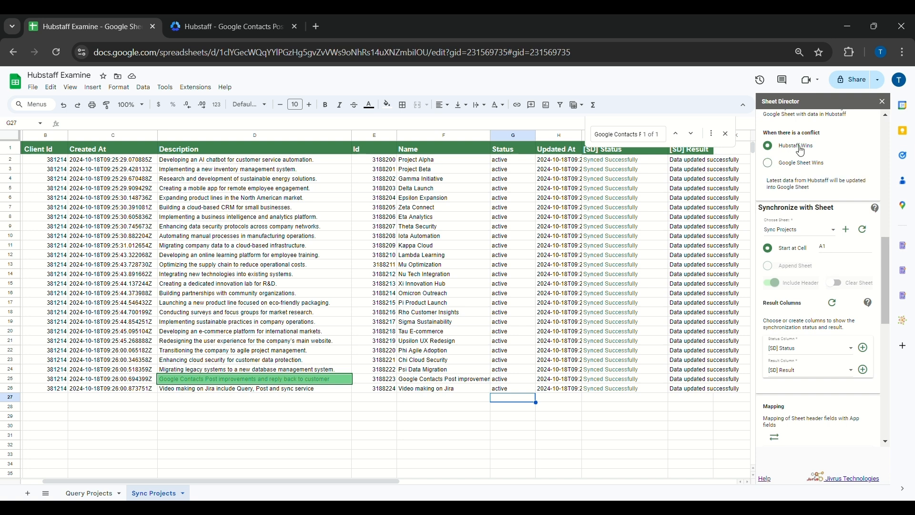
{"action": "left_click", "coordinate": [725, 134]}
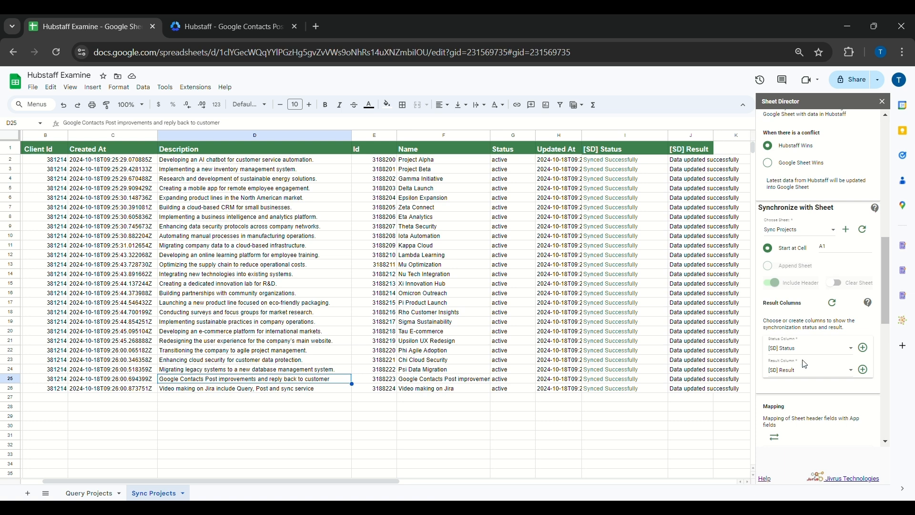
Clear the [SD] Status and [SD] Result values in rows 2 to 26 of the Sync Projects sheet.
{"action": "left_click_drag", "start_coordinate": [620, 159], "coordinate": [700, 390]}
{"action": "key", "text": "Delete"}
{"action": "left_click", "coordinate": [649, 408]}
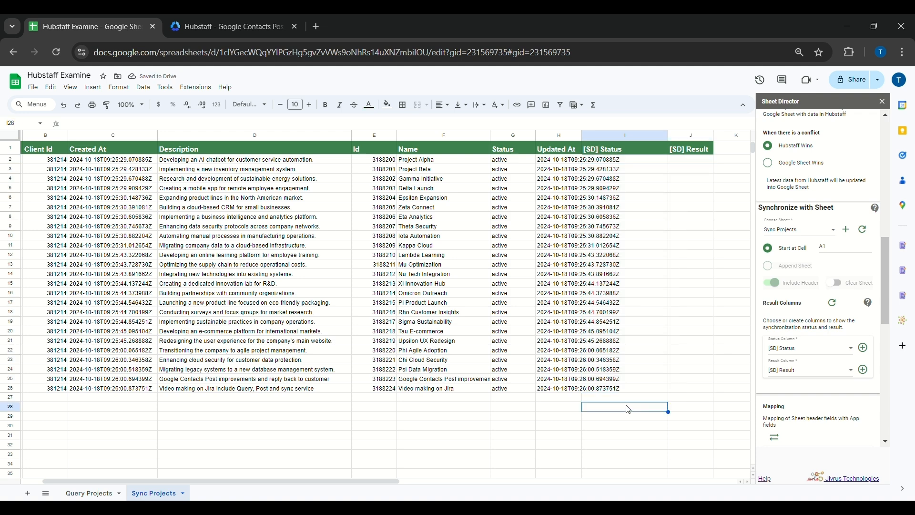
Change row 26's name to "Oracle connector" and its description to "Develop an Oracle connector and publish it.".
{"action": "left_click", "coordinate": [445, 392]}
{"action": "double_click", "coordinate": [446, 392]}
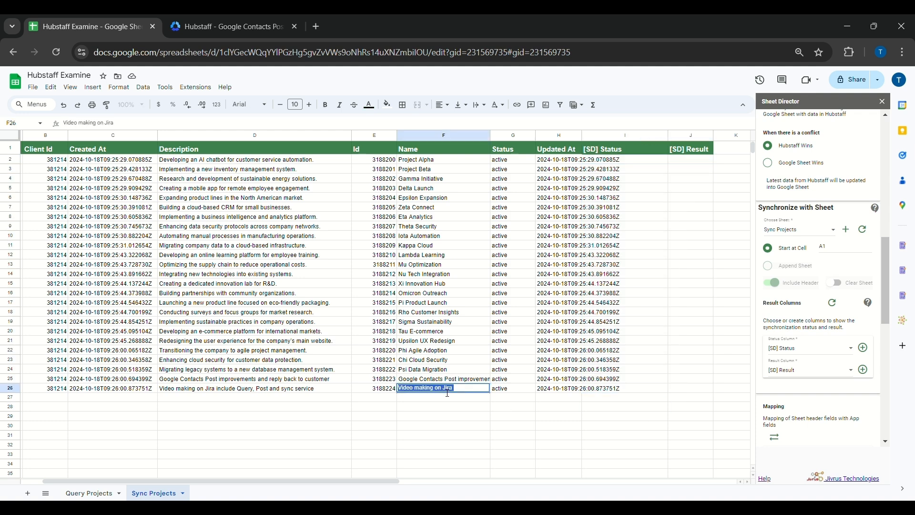
{"action": "key", "text": "ctrl+a"}
{"action": "key", "text": "BackSpace"}
{"action": "type", "text": "Orac"}
{"action": "triple_click", "coordinate": [327, 391]}
{"action": "key", "text": "ctrl+v"}
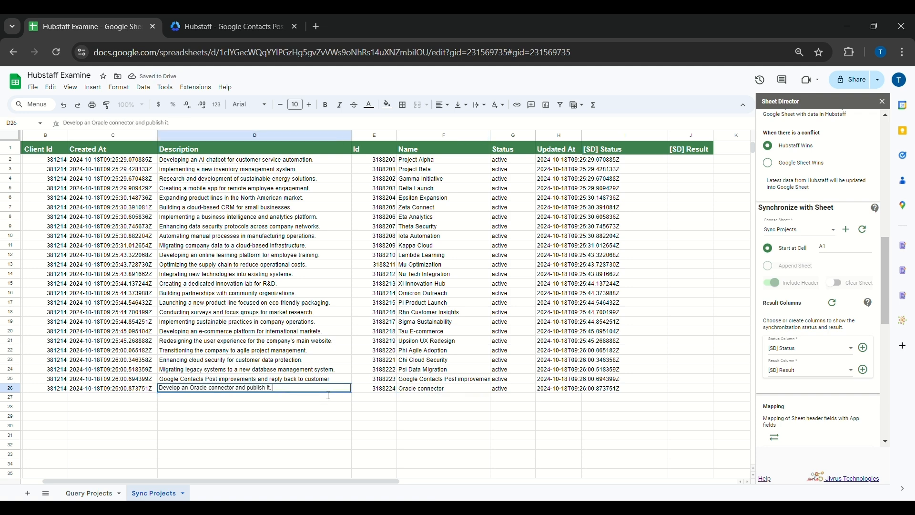
{"action": "key", "text": "Return"}
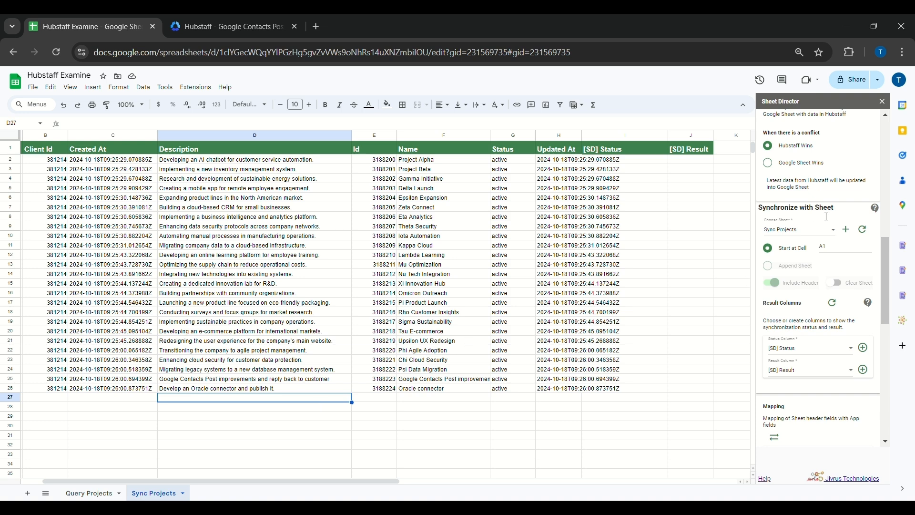
Keep Sync Projects as the target sheet, execute the process and synchronize the records with Hubstaff.
{"action": "left_click", "coordinate": [810, 231]}
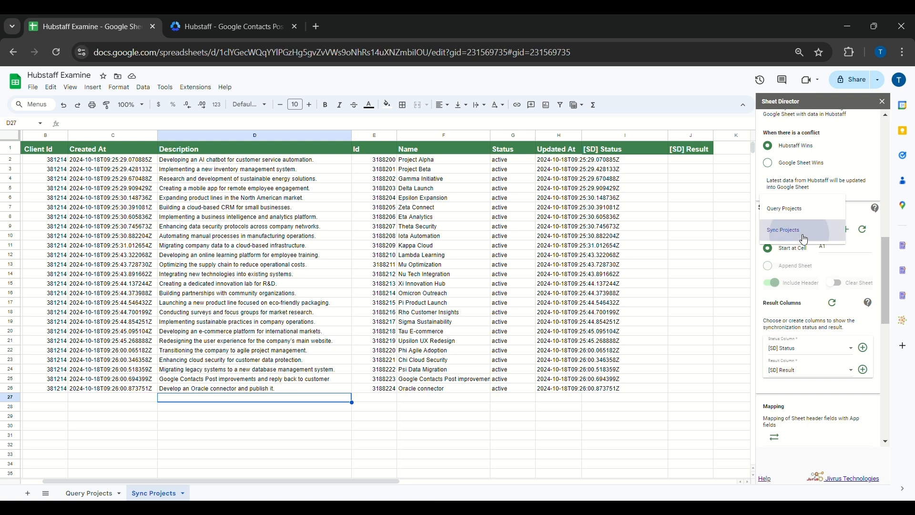
{"action": "left_click", "coordinate": [804, 239]}
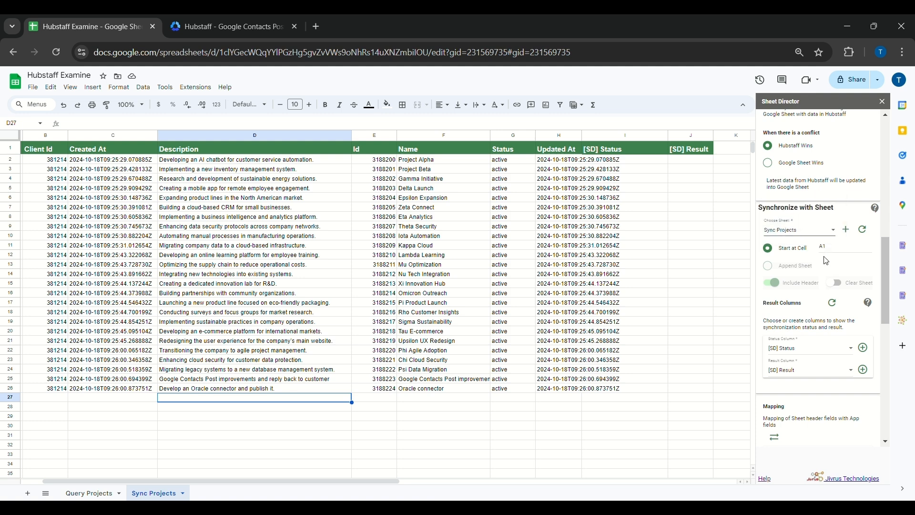
{"action": "scroll", "coordinate": [825, 261], "scroll_direction": "down", "scroll_amount": 10}
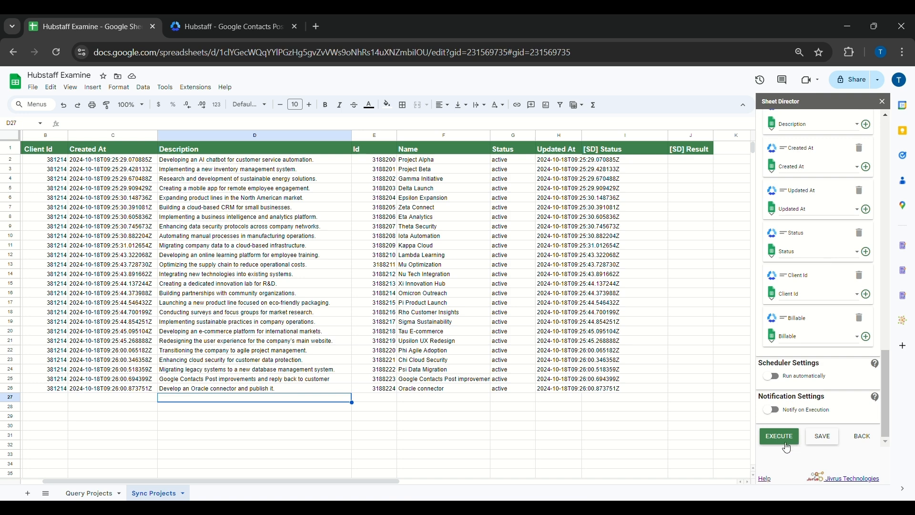
{"action": "left_click", "coordinate": [786, 444]}
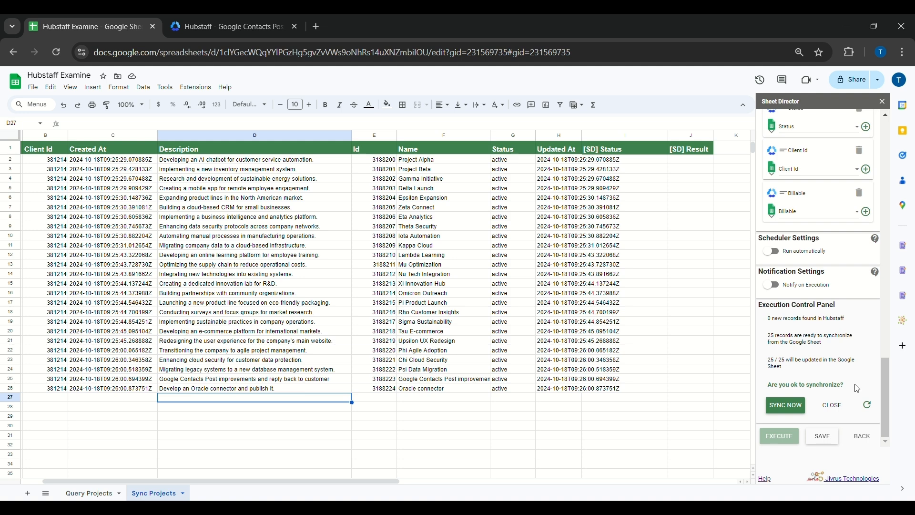
{"action": "left_click", "coordinate": [781, 411]}
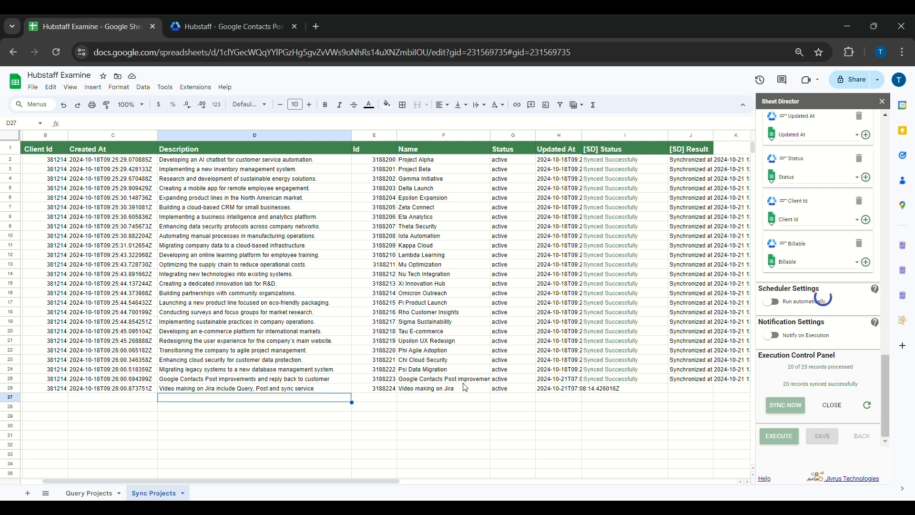
Check the name and description in row 26 after the sync and close the execution results.
{"action": "left_click", "coordinate": [464, 387]}
{"action": "left_click", "coordinate": [341, 389]}
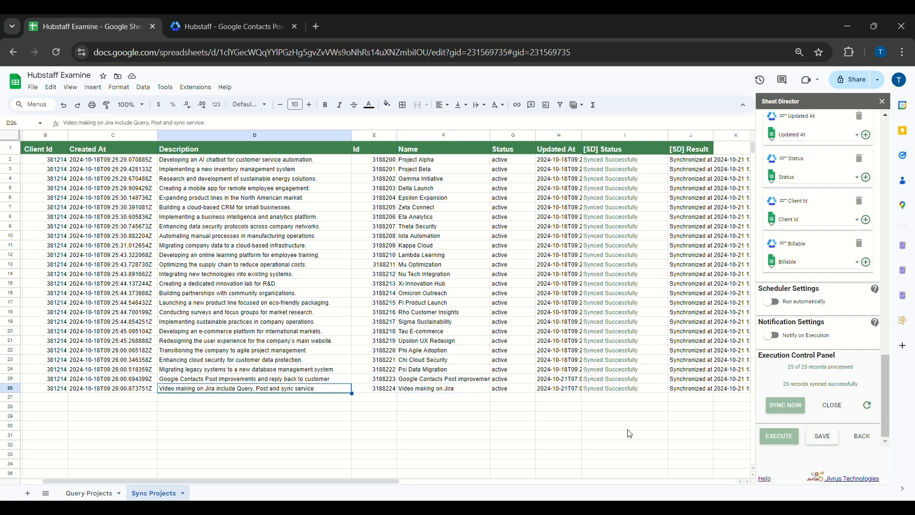
{"action": "left_click", "coordinate": [832, 405]}
Set the start cell to C7, add a new sheet, refresh the sheet list and choose Sheet3 as the sync target.
{"action": "scroll", "coordinate": [842, 286], "scroll_direction": "up", "scroll_amount": 5}
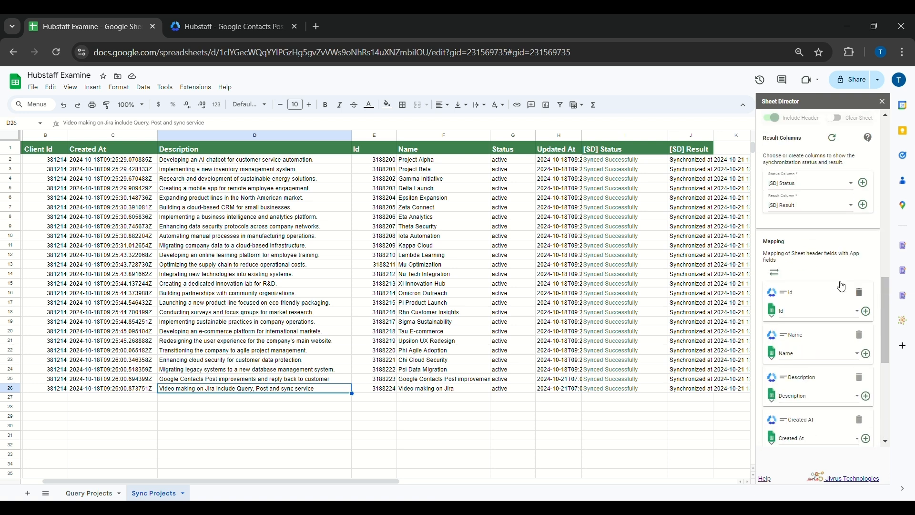
{"action": "scroll", "coordinate": [841, 286], "scroll_direction": "up", "scroll_amount": 3}
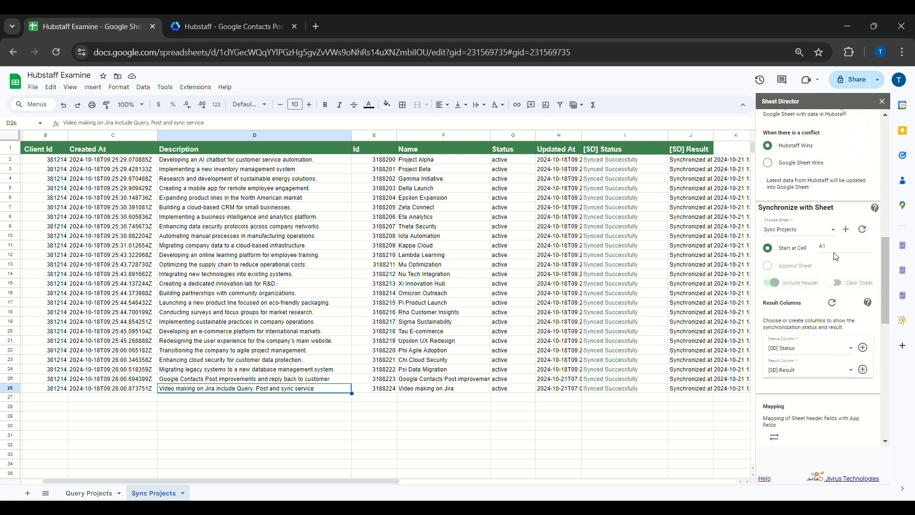
{"action": "double_click", "coordinate": [836, 254]}
{"action": "left_click", "coordinate": [29, 494]}
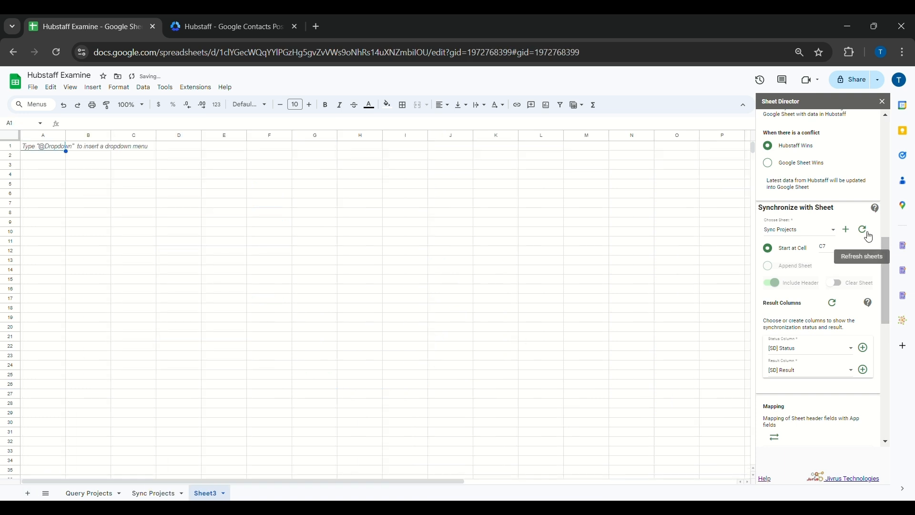
{"action": "left_click", "coordinate": [866, 233]}
{"action": "left_click", "coordinate": [816, 232]}
{"action": "left_click", "coordinate": [810, 249]}
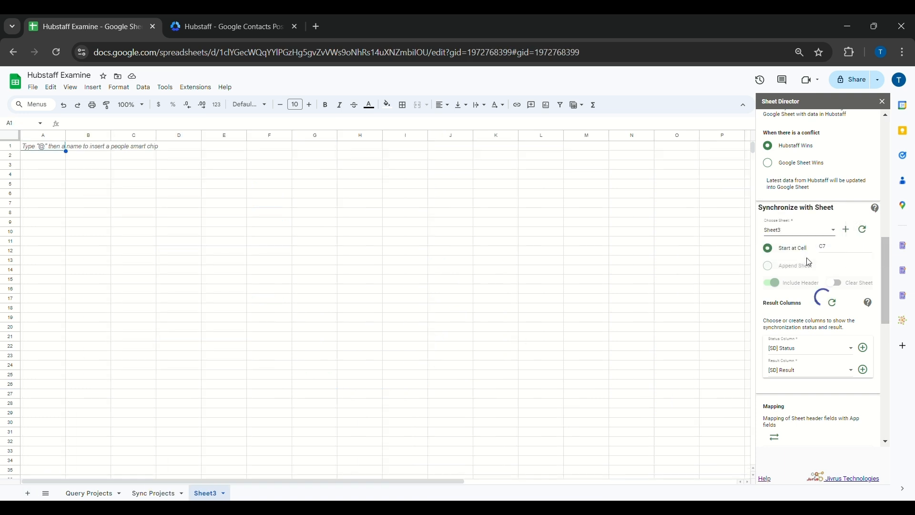
Execute the process on the empty Sheet3 and get the project records from Hubstaff.
{"action": "scroll", "coordinate": [808, 262], "scroll_direction": "down", "scroll_amount": 10}
{"action": "left_click", "coordinate": [822, 436]}
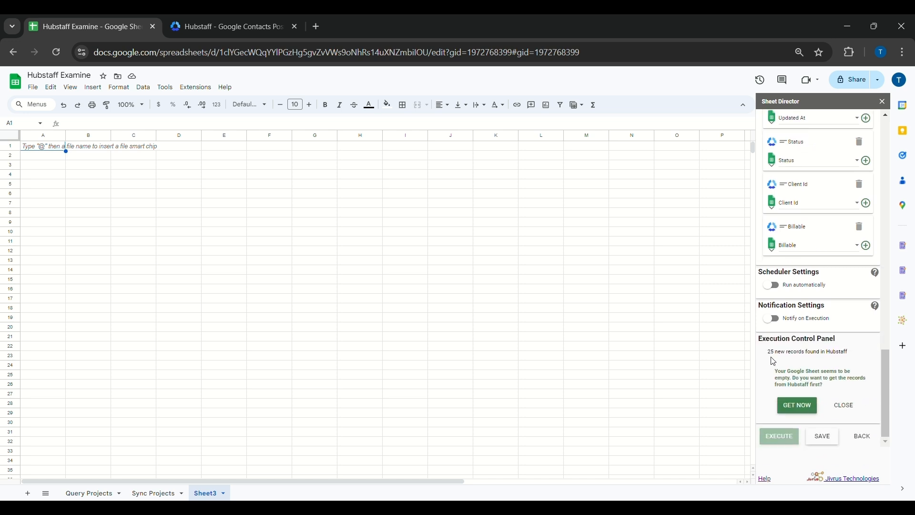
{"action": "left_click_drag", "start_coordinate": [768, 352], "coordinate": [856, 355]}
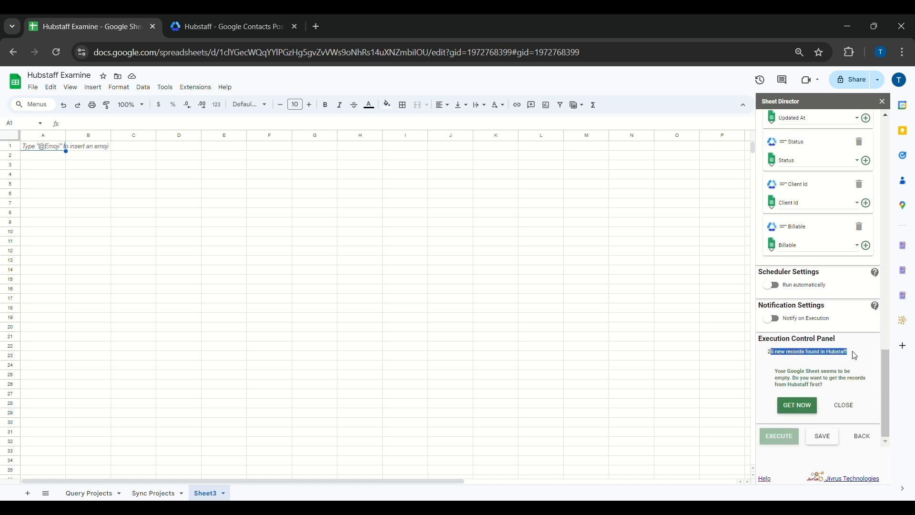
{"action": "left_click", "coordinate": [855, 356]}
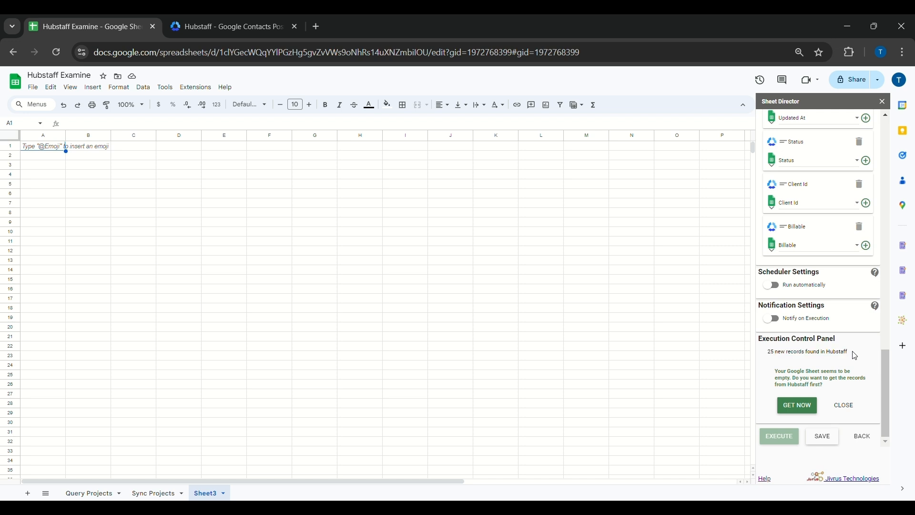
{"action": "left_click", "coordinate": [800, 411]}
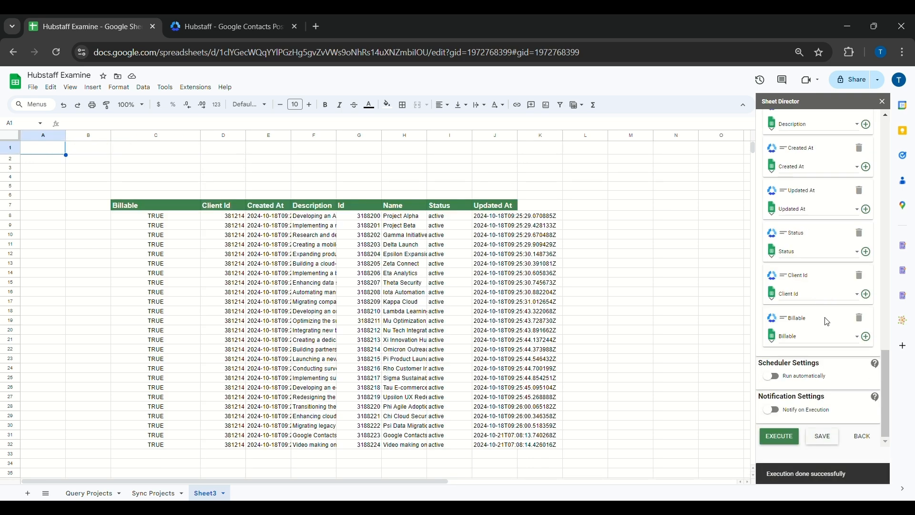
Create the [SD] Status and [SD] Result columns for Sheet3 and run the synchronization of its records.
{"action": "scroll", "coordinate": [825, 320], "scroll_direction": "up", "scroll_amount": 7}
{"action": "scroll", "coordinate": [827, 322], "scroll_direction": "up", "scroll_amount": 1}
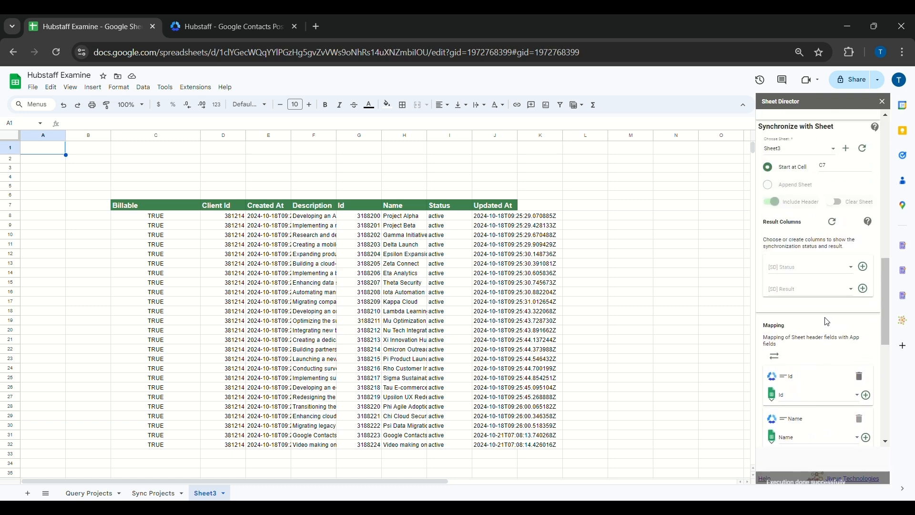
{"action": "left_click", "coordinate": [865, 268]}
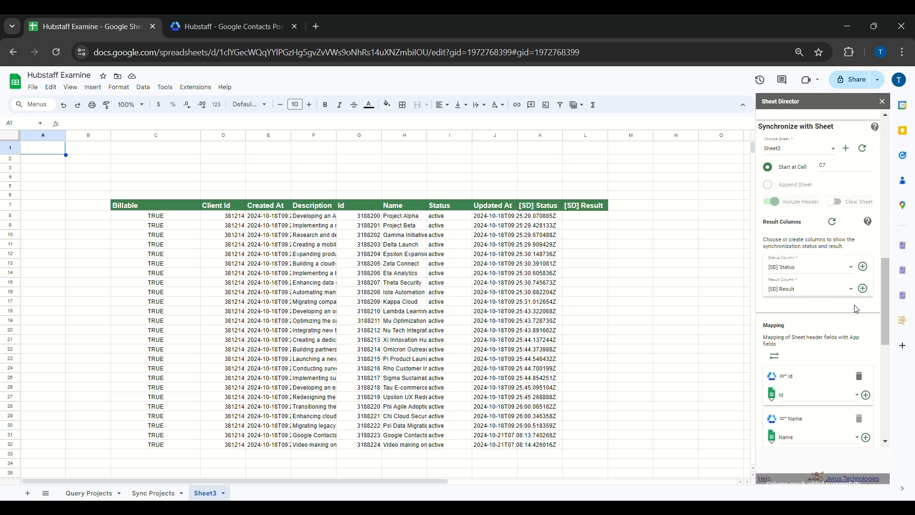
{"action": "scroll", "coordinate": [820, 372], "scroll_direction": "down", "scroll_amount": 10}
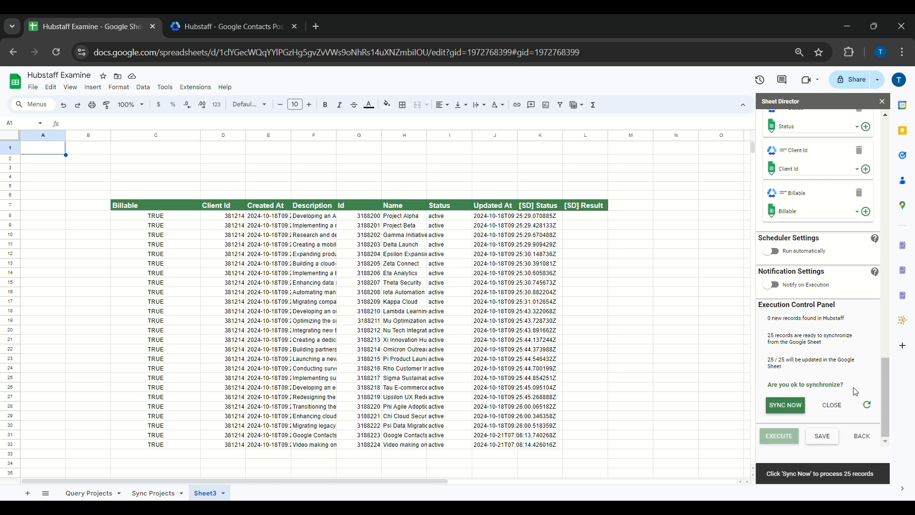
{"action": "left_click", "coordinate": [801, 408]}
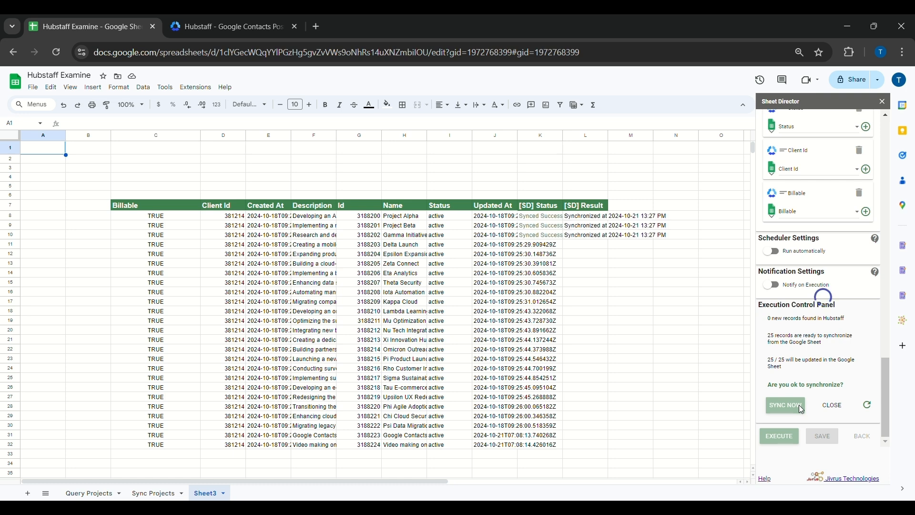
Check that the data starts at row 7 and column C, and widen the [SD] Status column.
{"action": "left_click", "coordinate": [10, 206]}
{"action": "left_click", "coordinate": [174, 135]}
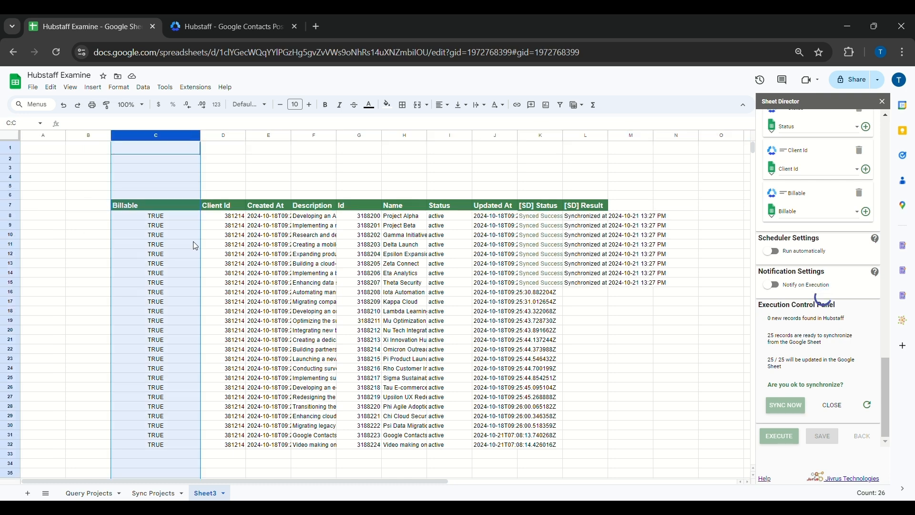
{"action": "left_click_drag", "start_coordinate": [563, 136], "coordinate": [628, 143]}
{"action": "left_click", "coordinate": [594, 464]}
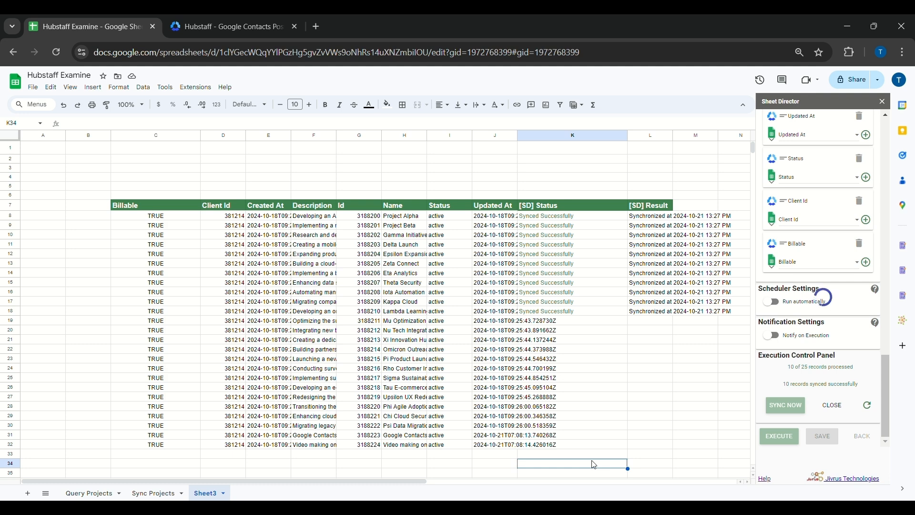